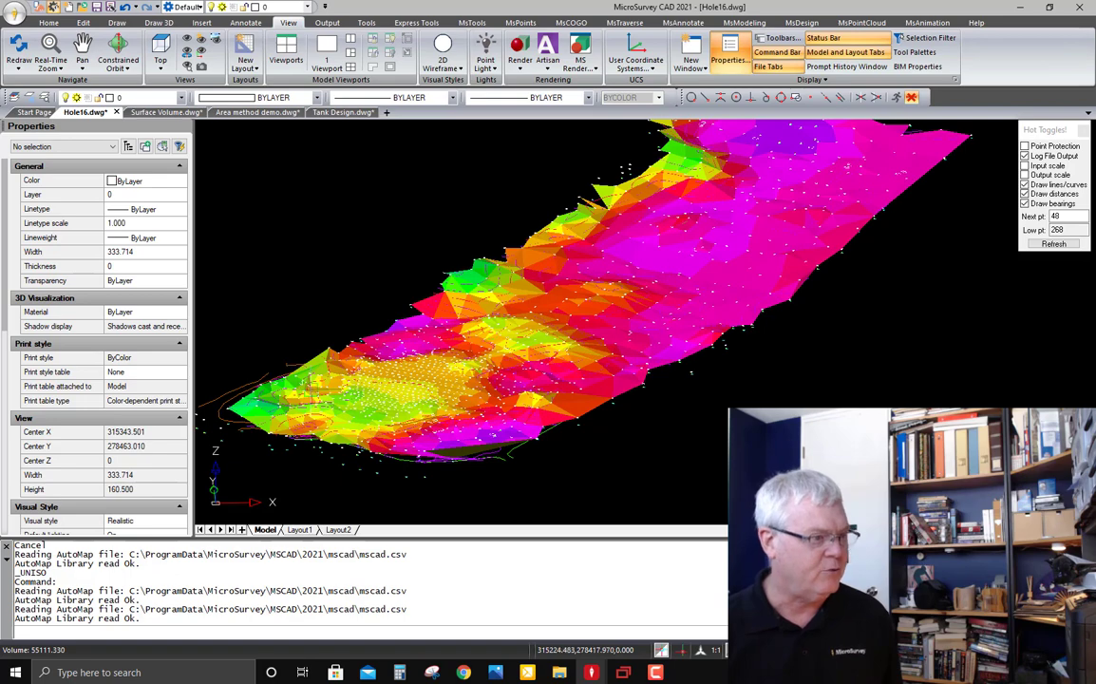
pyautogui.keyDown('shift'); pyautogui.moveTo(234, 431); pyautogui.dragTo(280, 430, button='middle'); pyautogui.keyUp('shift')
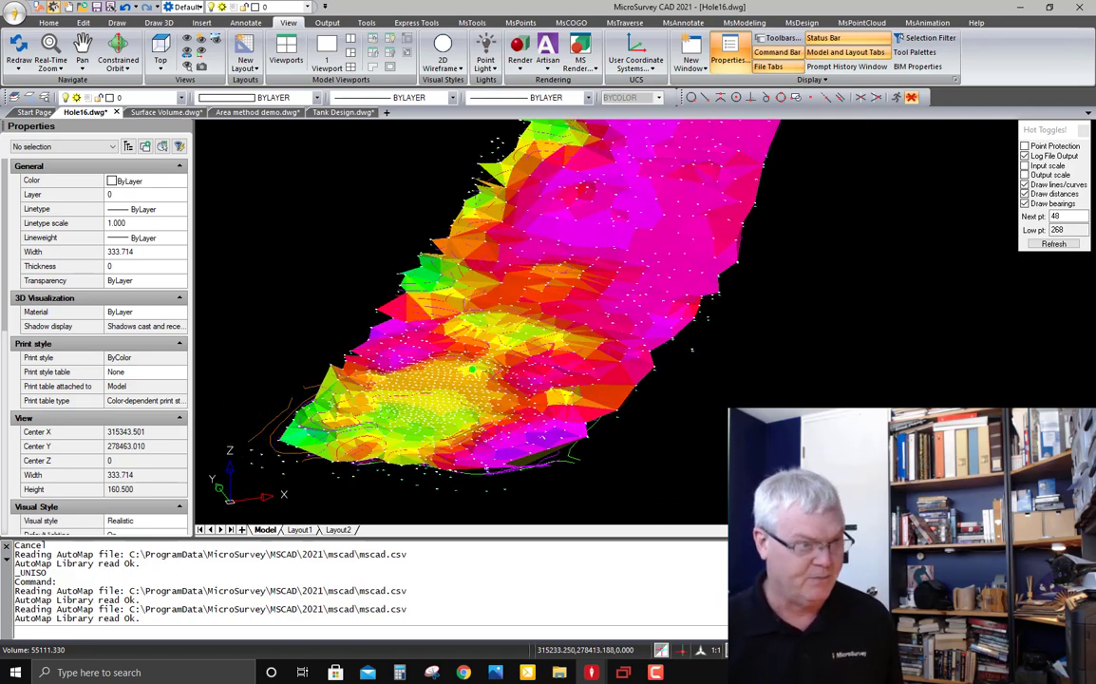
pyautogui.keyDown('shift'); pyautogui.moveTo(426, 333); pyautogui.dragTo(397, 340, button='middle'); pyautogui.keyUp('shift')
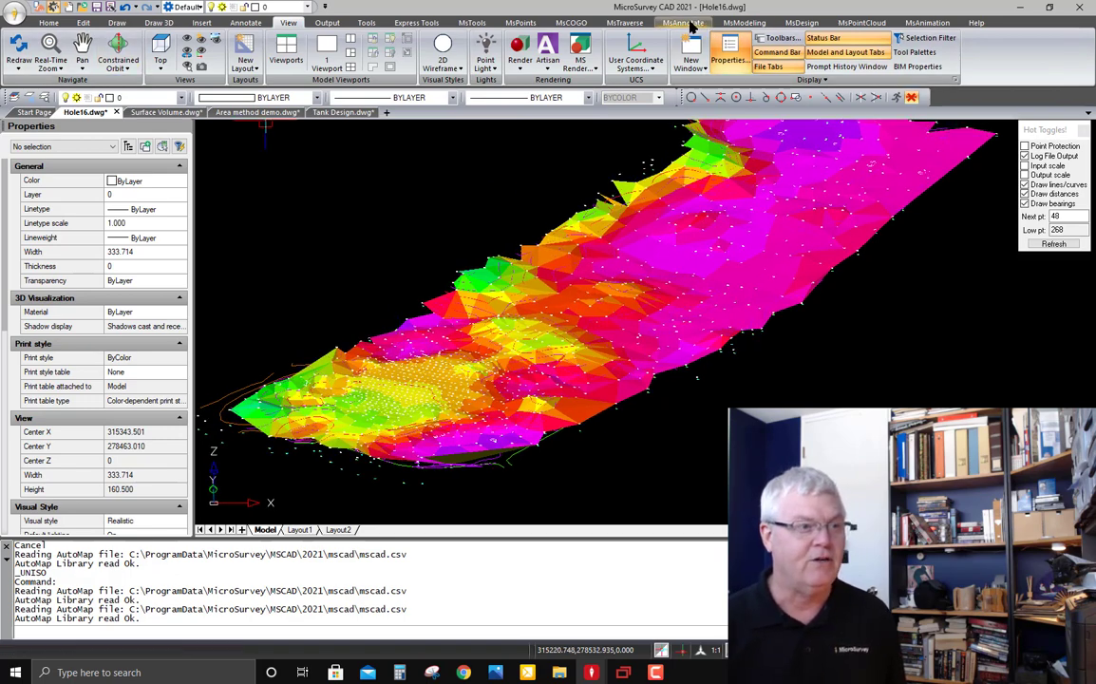
pyautogui.click(744, 25)
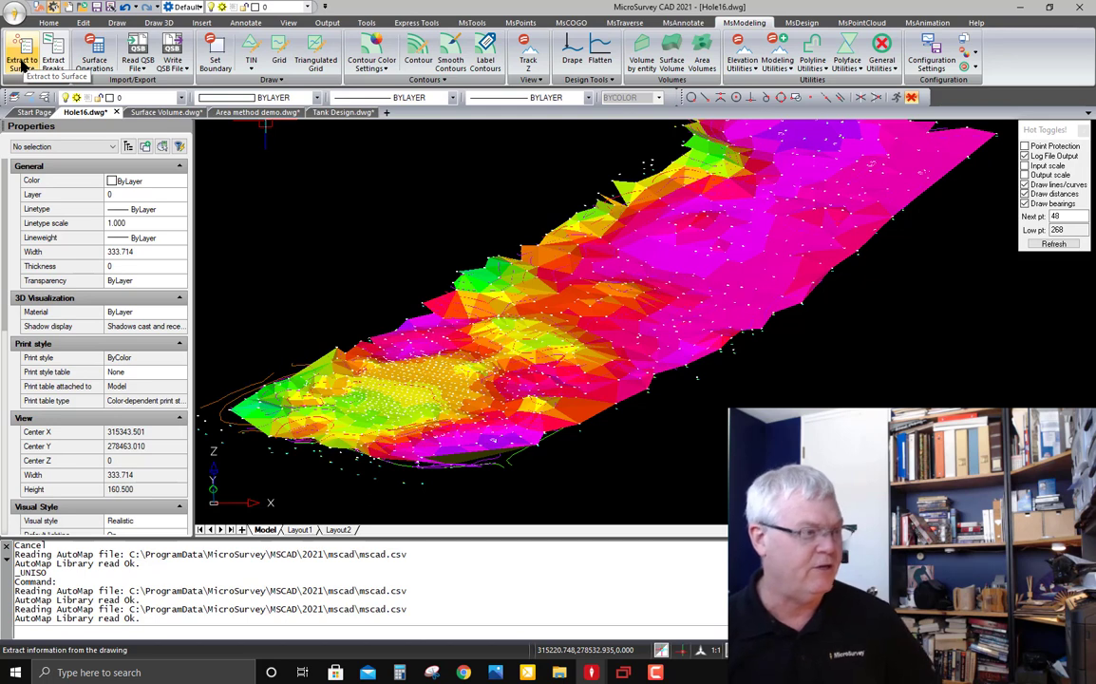
pyautogui.click(24, 60)
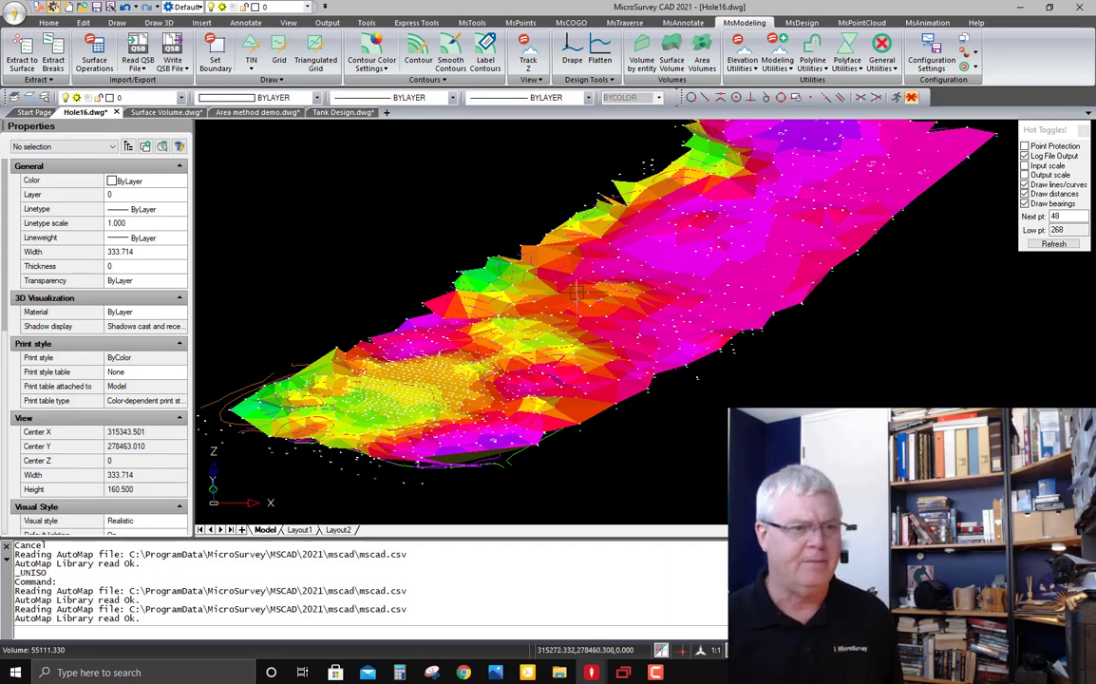
# Freeze the TIN layer to hide the colored surface triangles
pyautogui.scroll(2, 436, 247)
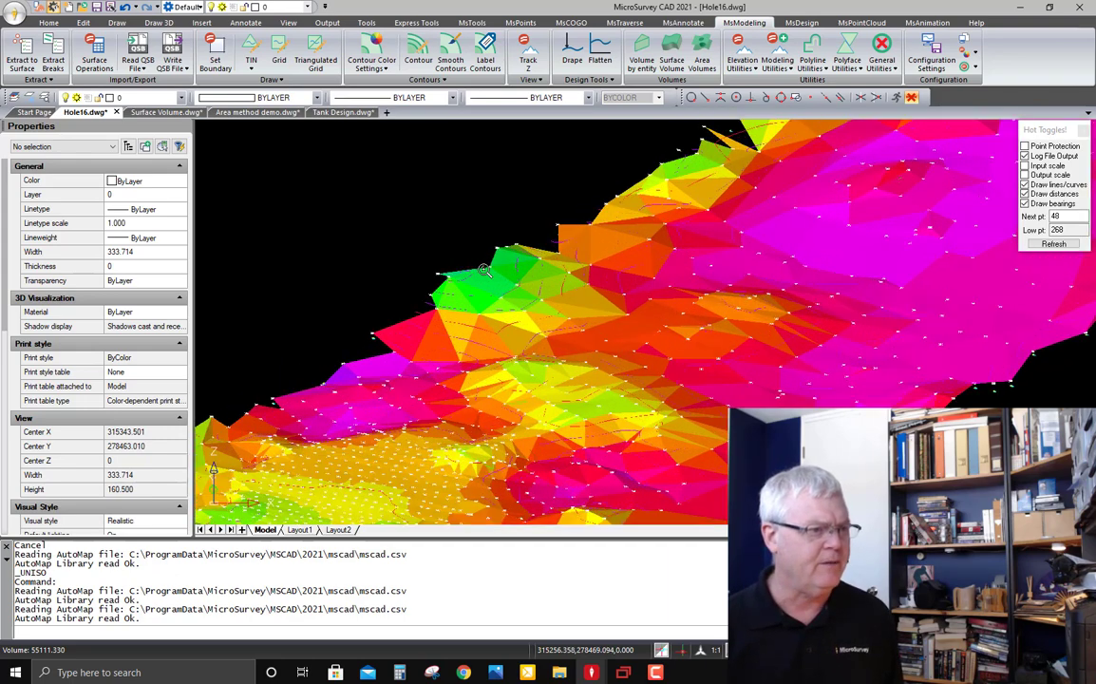
pyautogui.scroll(2, 485, 267)
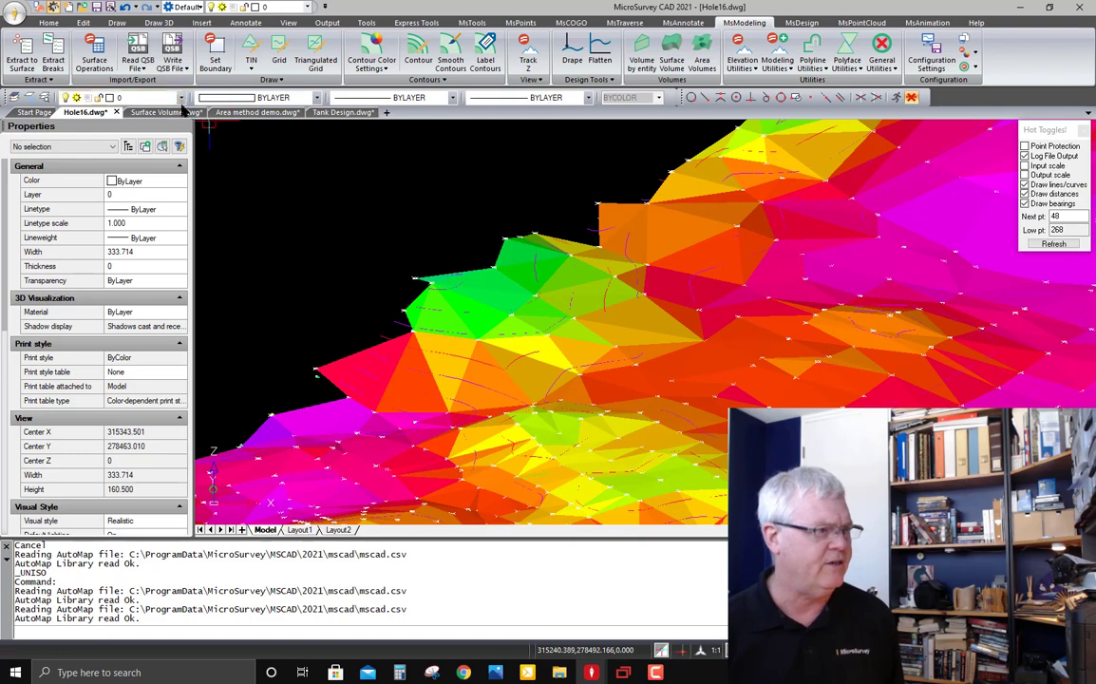
pyautogui.click(180, 98)
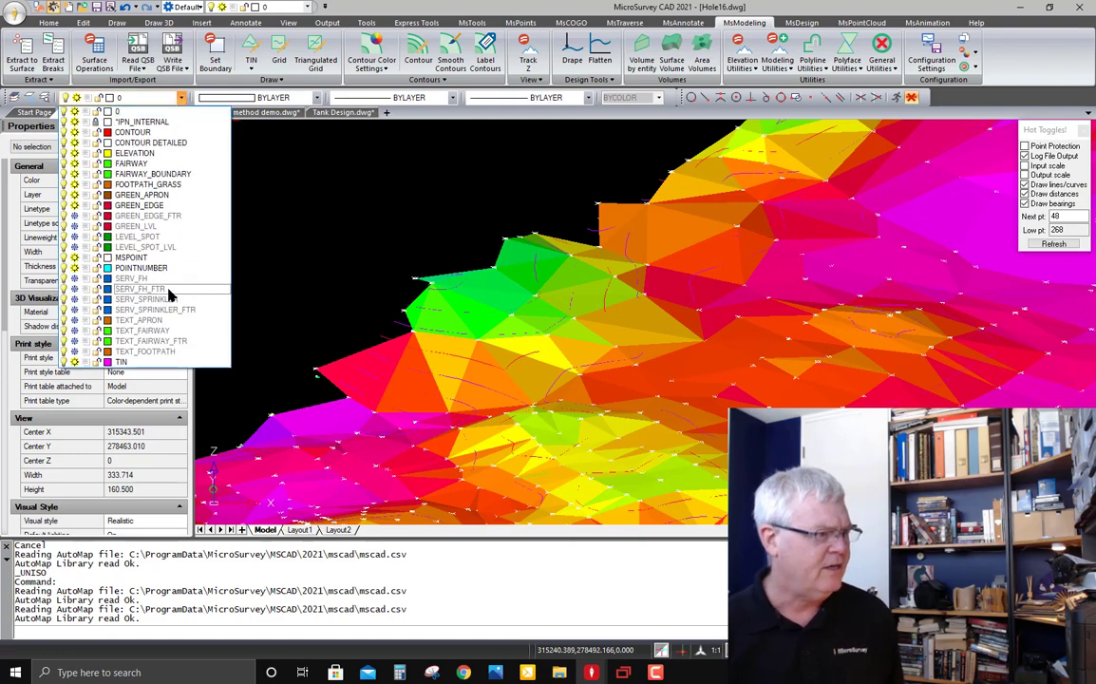
pyautogui.click(76, 364)
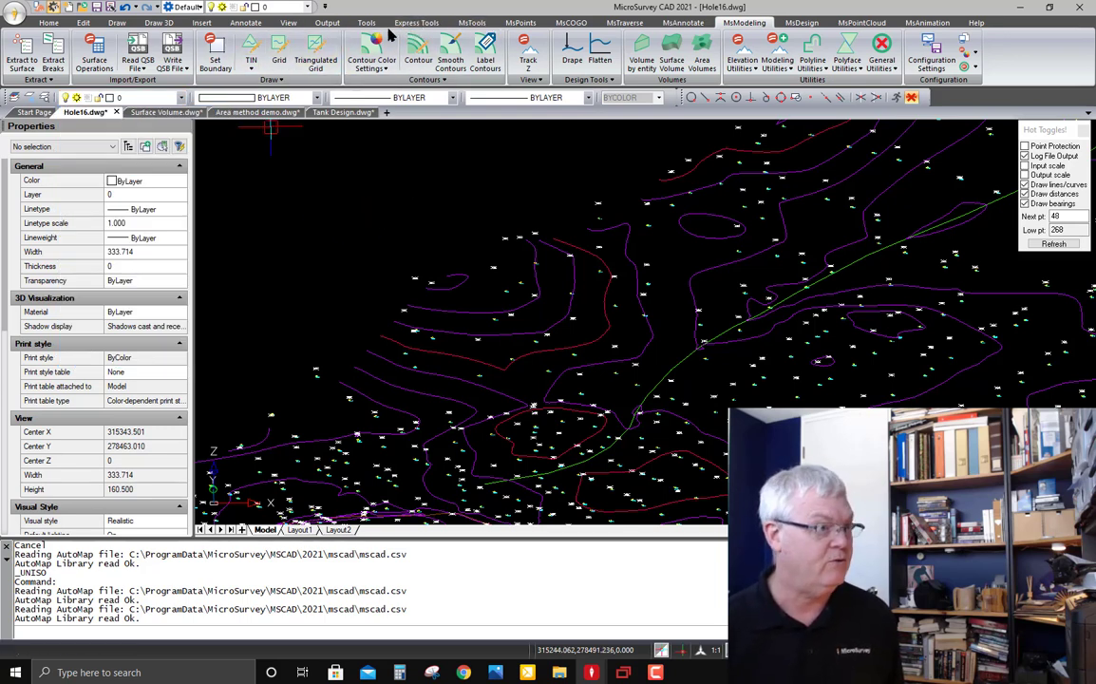
# Set the drawing to the Top view so the whole golf hole is seen in plan
pyautogui.click(287, 22)
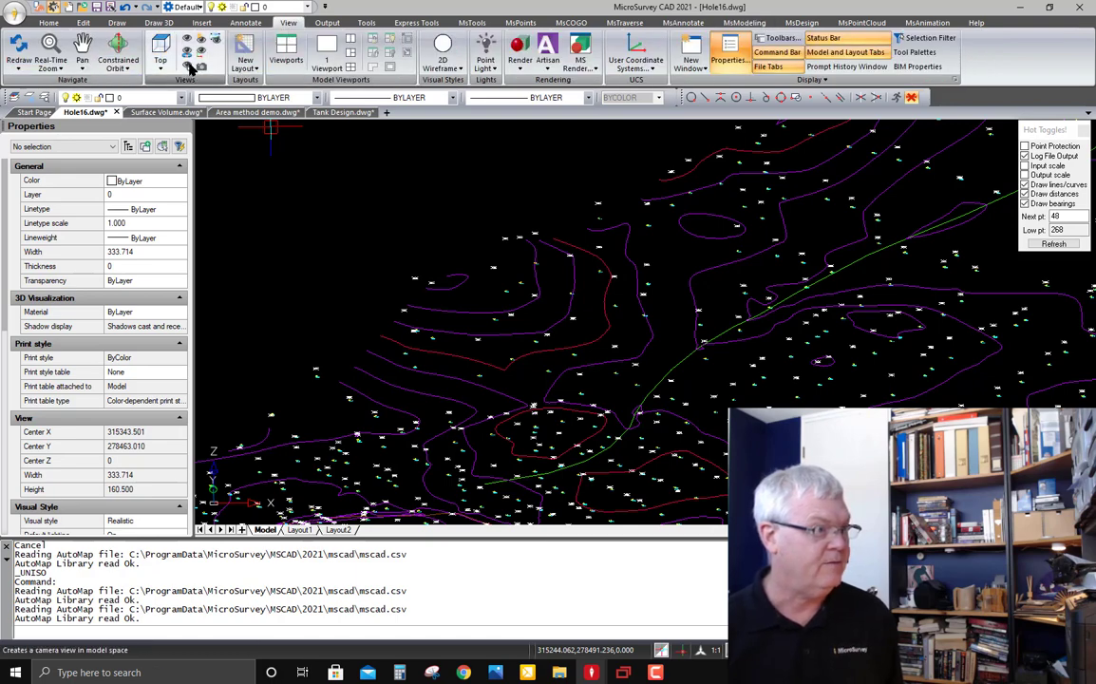
pyautogui.click(159, 49)
pyautogui.moveTo(713, 321); pyautogui.dragTo(681, 296, button='middle')
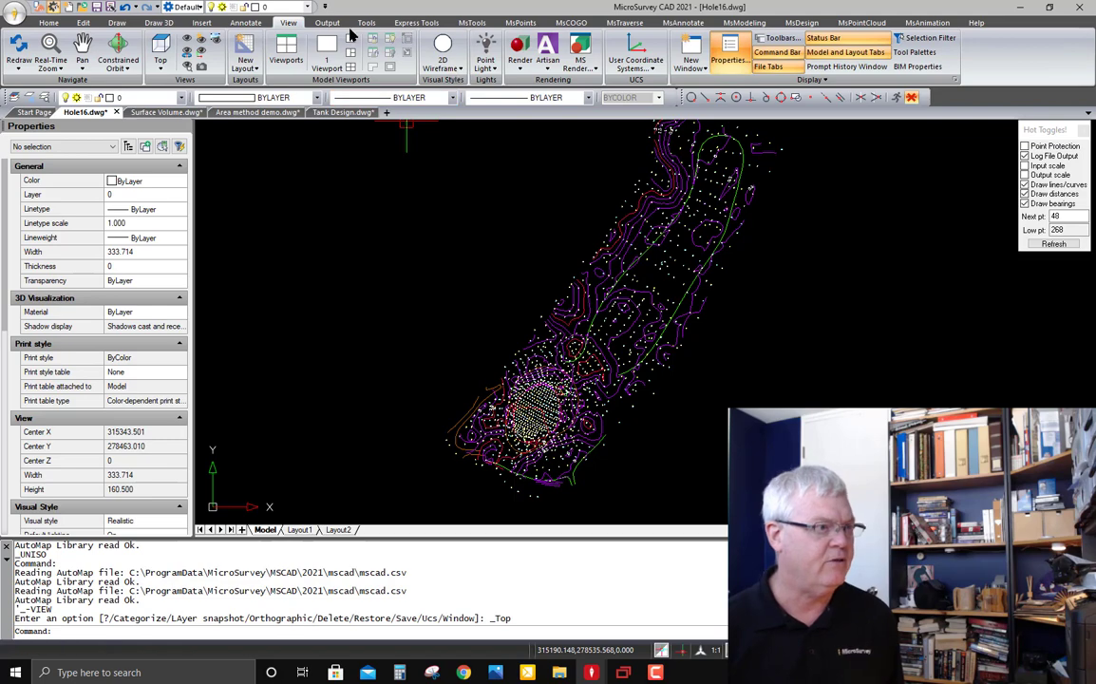
# Isolate the CONTOUR layer by picking one of the red contour lines
pyautogui.click(472, 22)
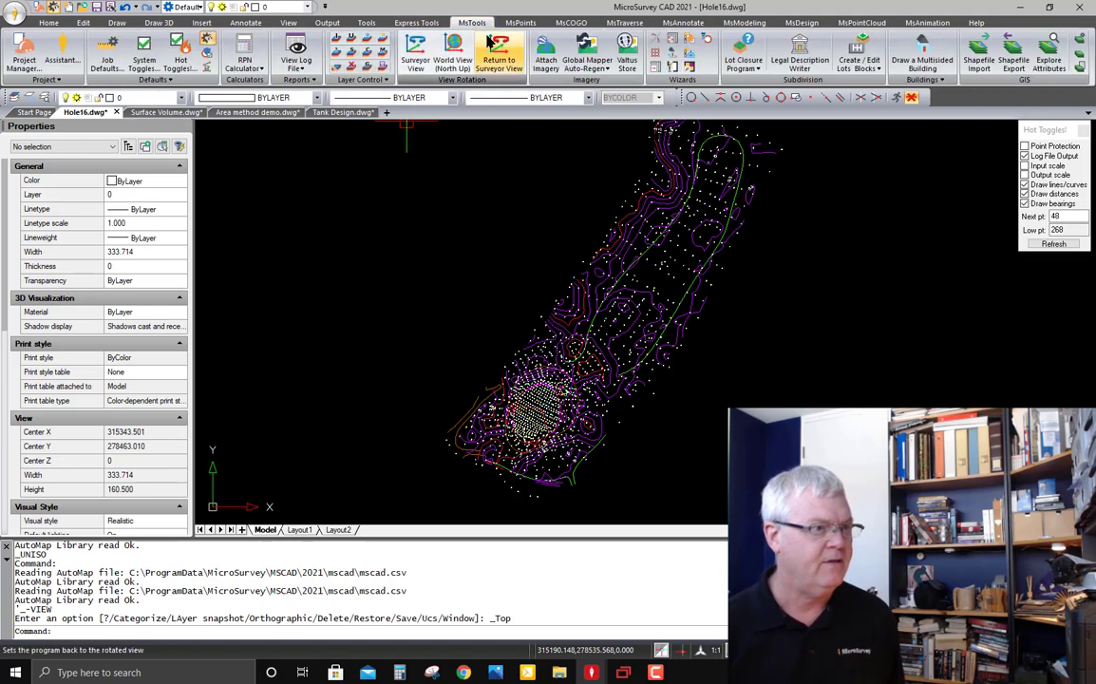
pyautogui.click(337, 40)
pyautogui.scroll(5, 619, 255)
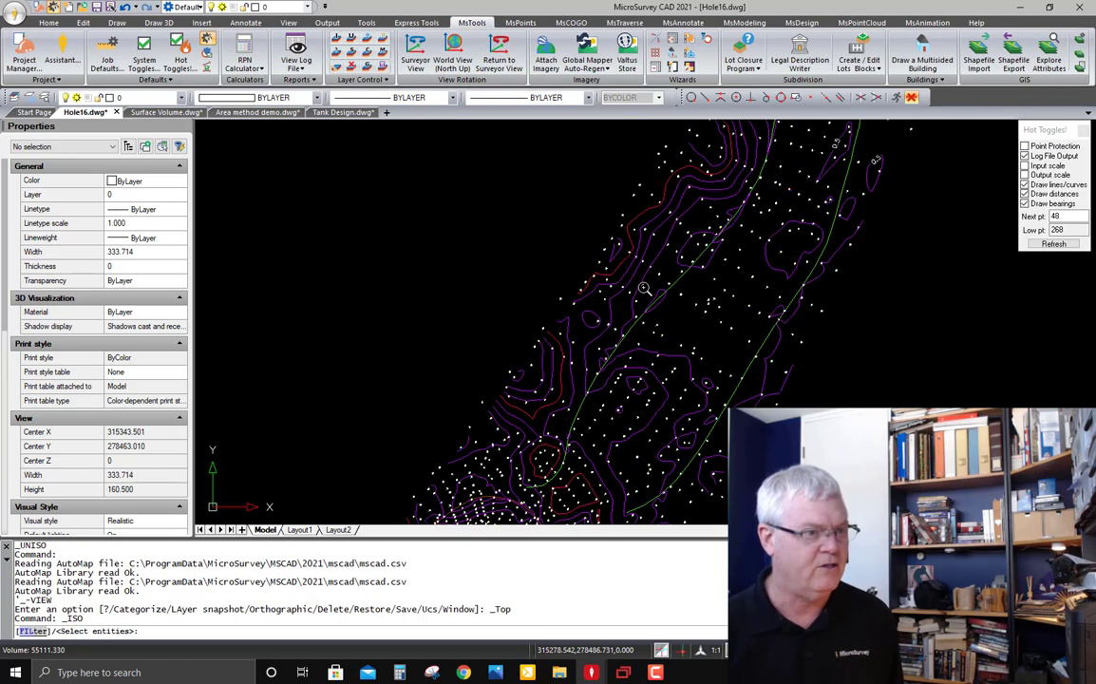
pyautogui.click(619, 254)
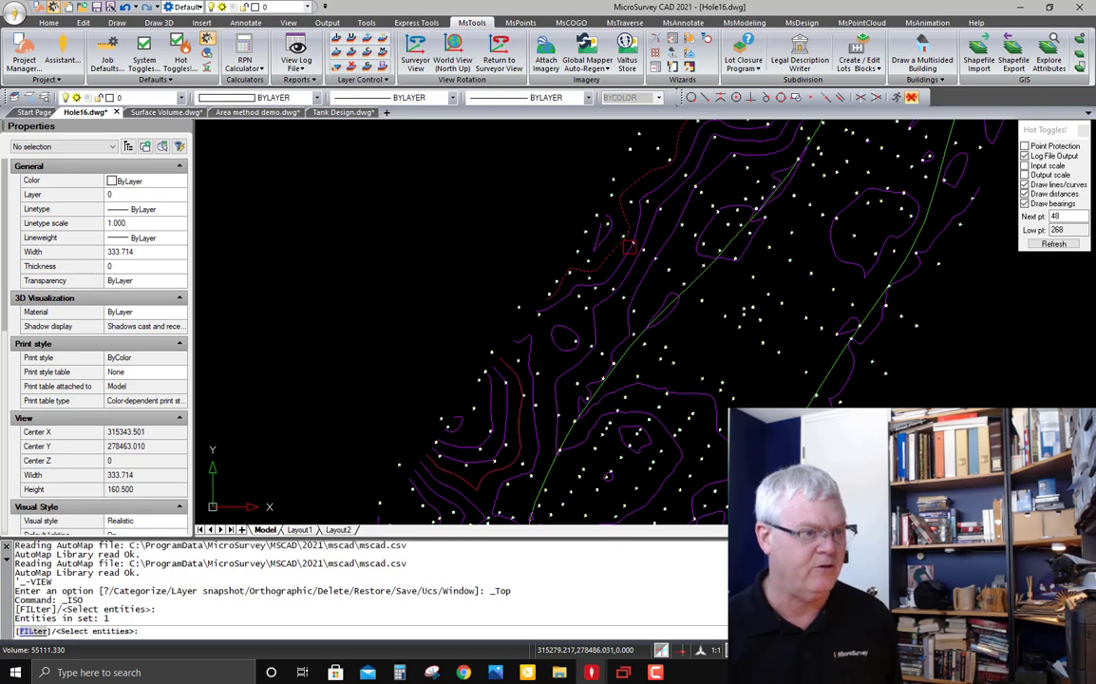
pyautogui.press('Return')
pyautogui.scroll(-5, 620, 233)
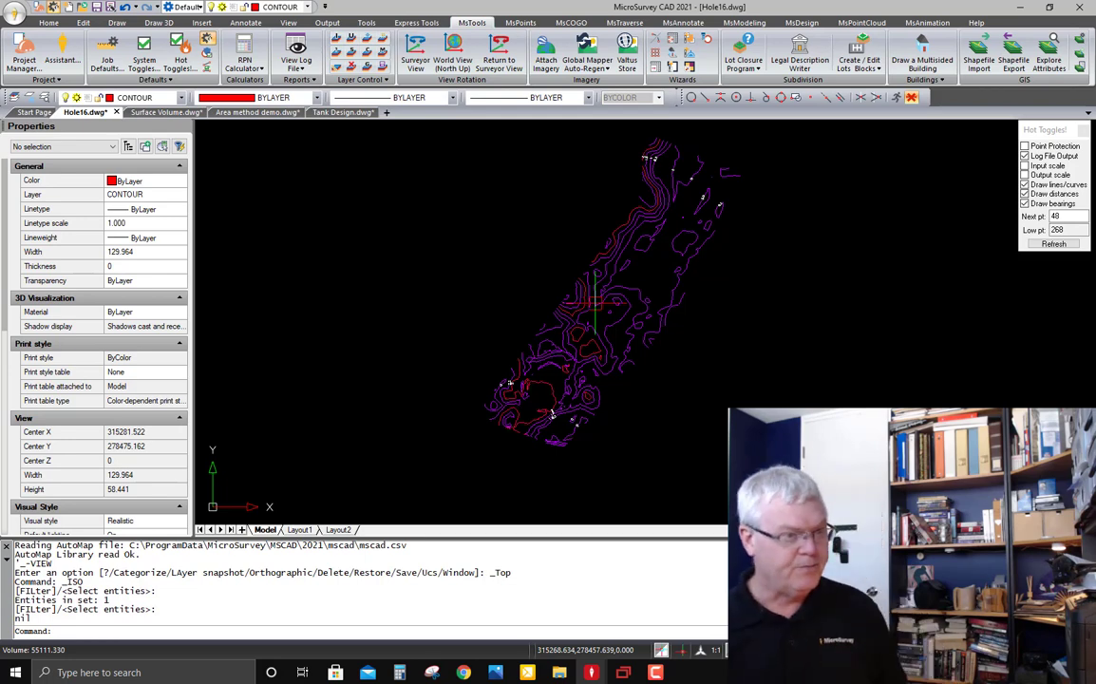
# Check the properties of one purple contour polyline and examine the contour lines and elevation labels along the hole
pyautogui.scroll(5, 591, 327)
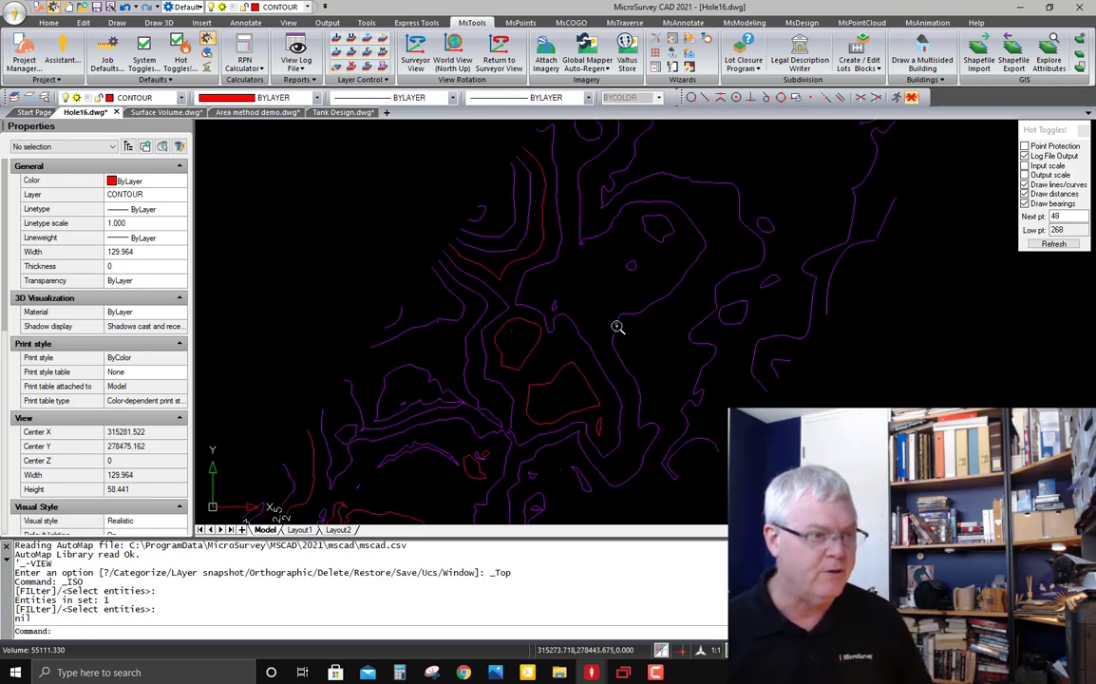
pyautogui.click(663, 361)
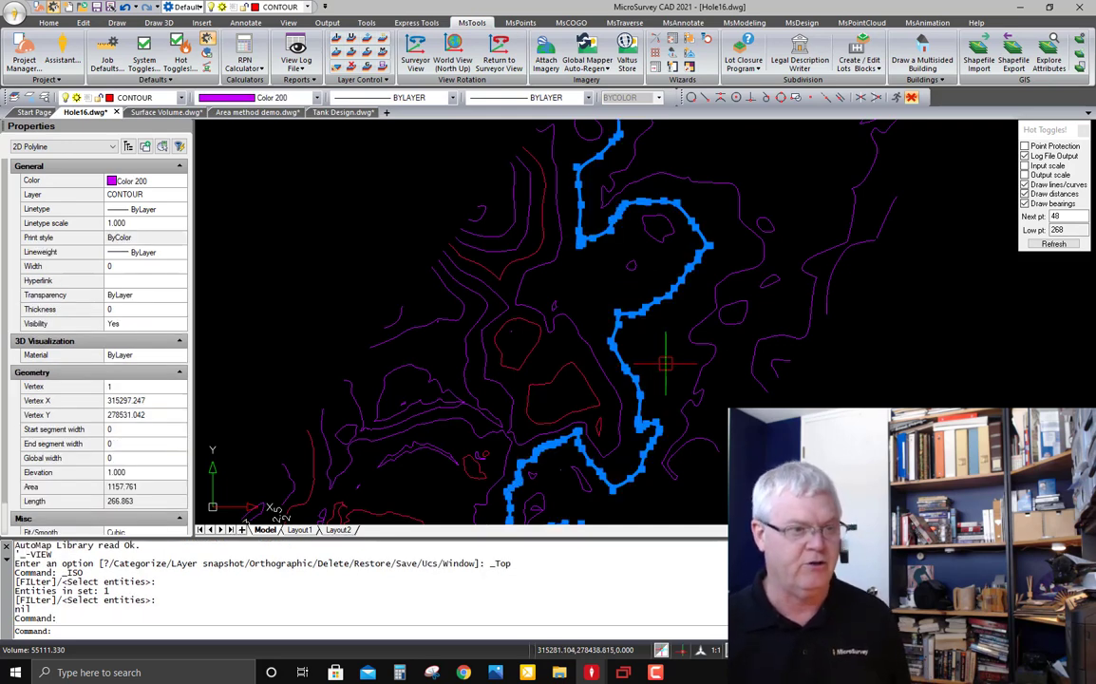
pyautogui.press('Escape')
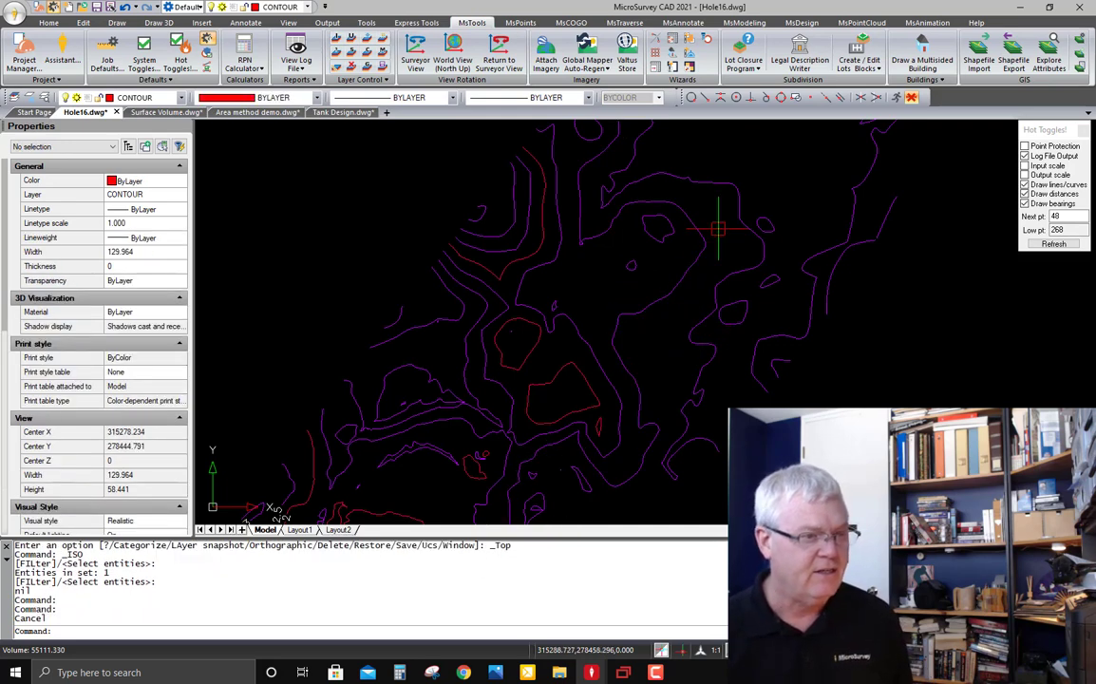
pyautogui.scroll(-1, 692, 244)
pyautogui.moveTo(570, 375); pyautogui.dragTo(704, 219, button='middle')
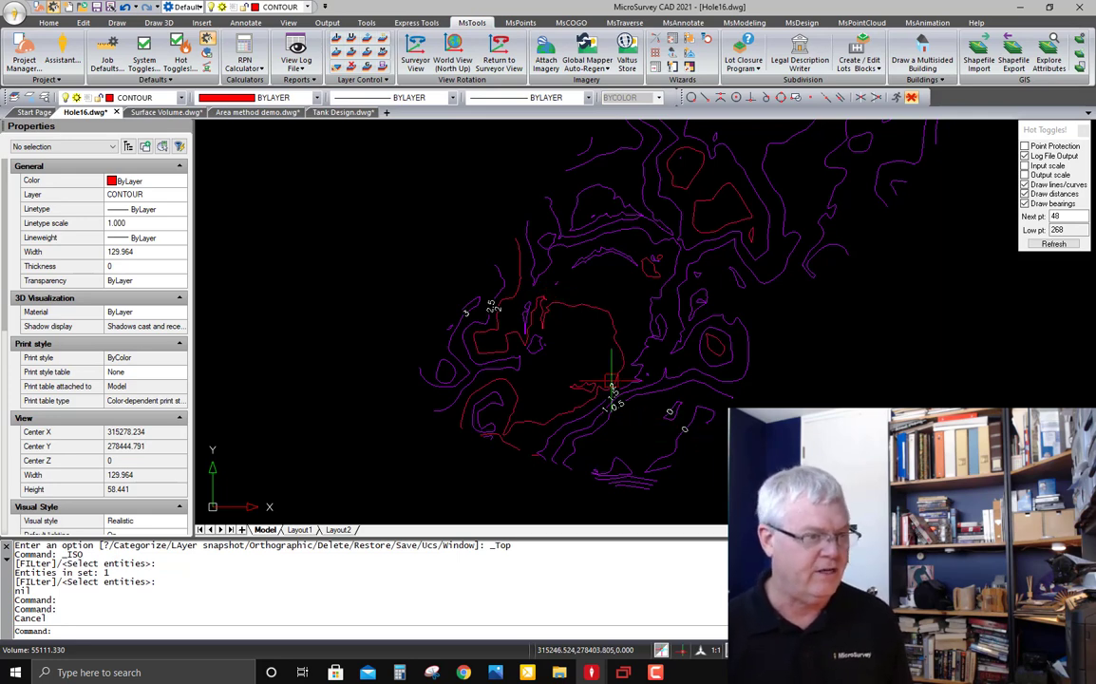
pyautogui.moveTo(819, 177)
pyautogui.mouseDown(button='middle')
pyautogui.moveTo(667, 383)
pyautogui.moveTo(636, 379)
pyautogui.moveTo(620, 405)
pyautogui.mouseUp(button='middle')
pyautogui.moveTo(721, 193); pyautogui.dragTo(649, 366, button='middle')
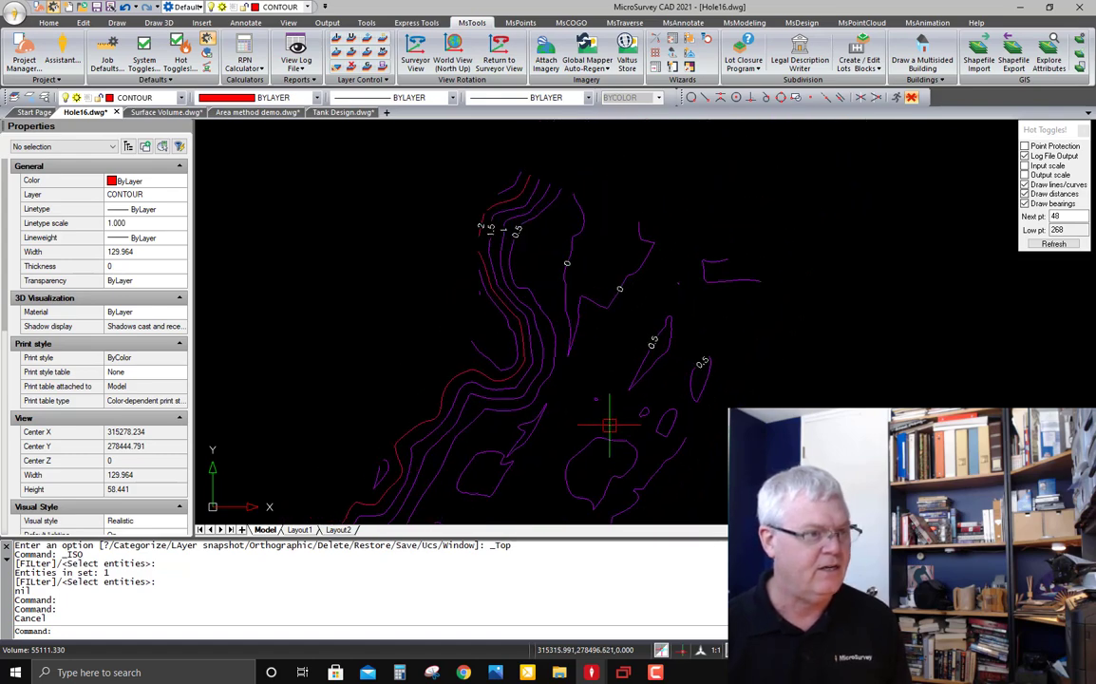
pyautogui.moveTo(579, 447); pyautogui.dragTo(665, 304, button='middle')
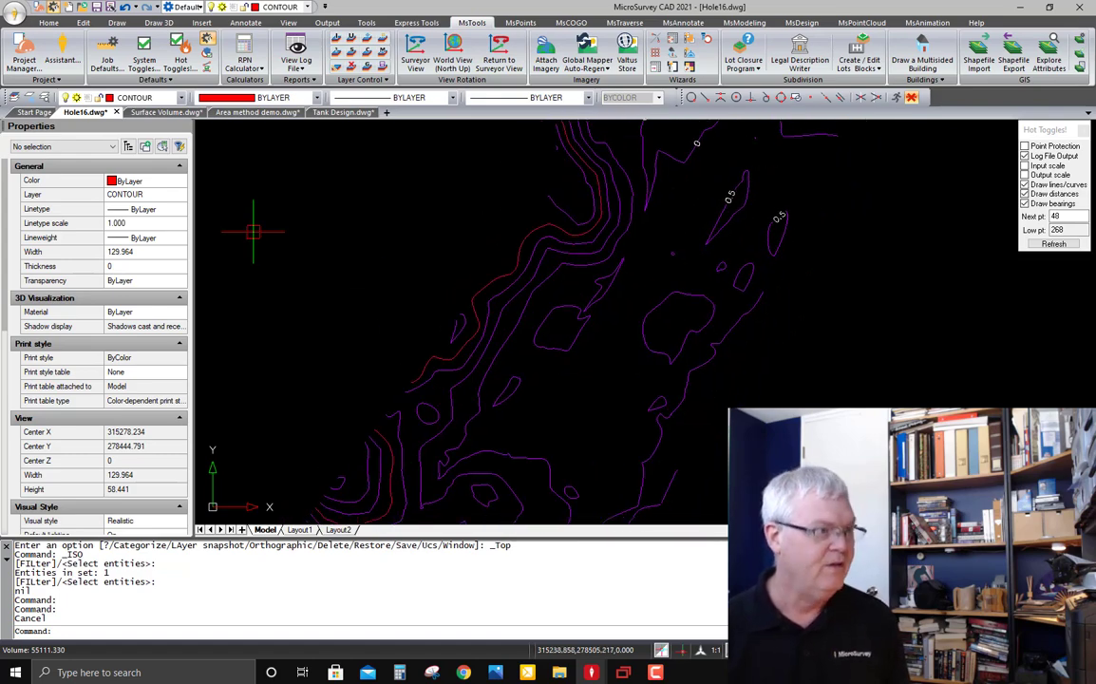
pyautogui.scroll(-1, 446, 233)
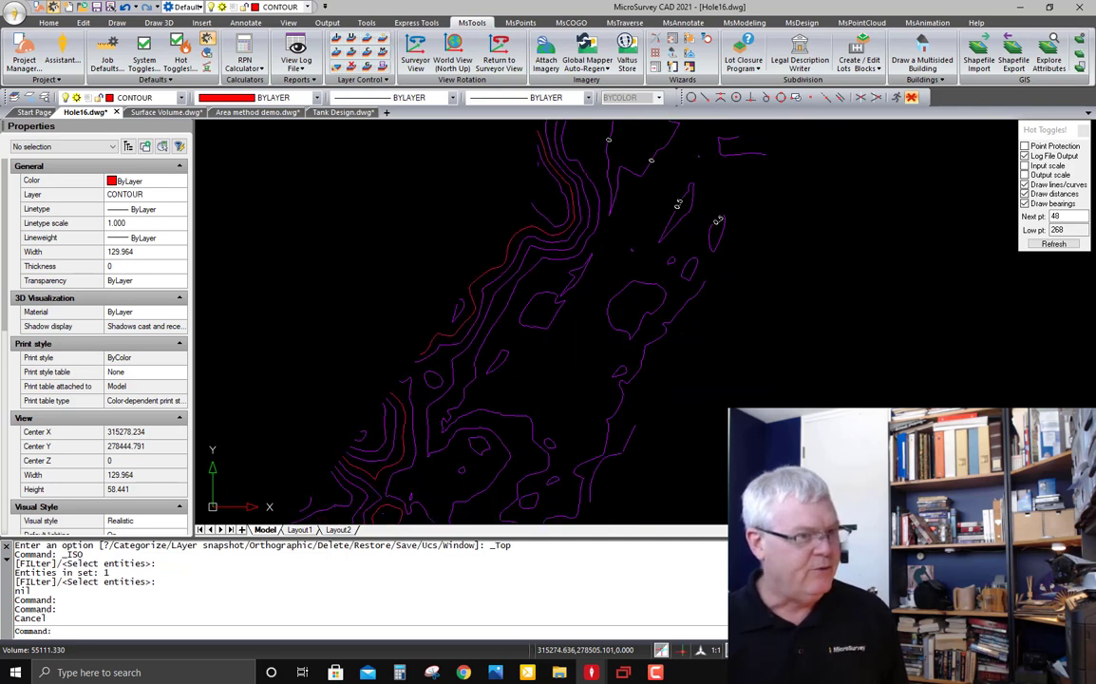
pyautogui.scroll(-1, 418, 233)
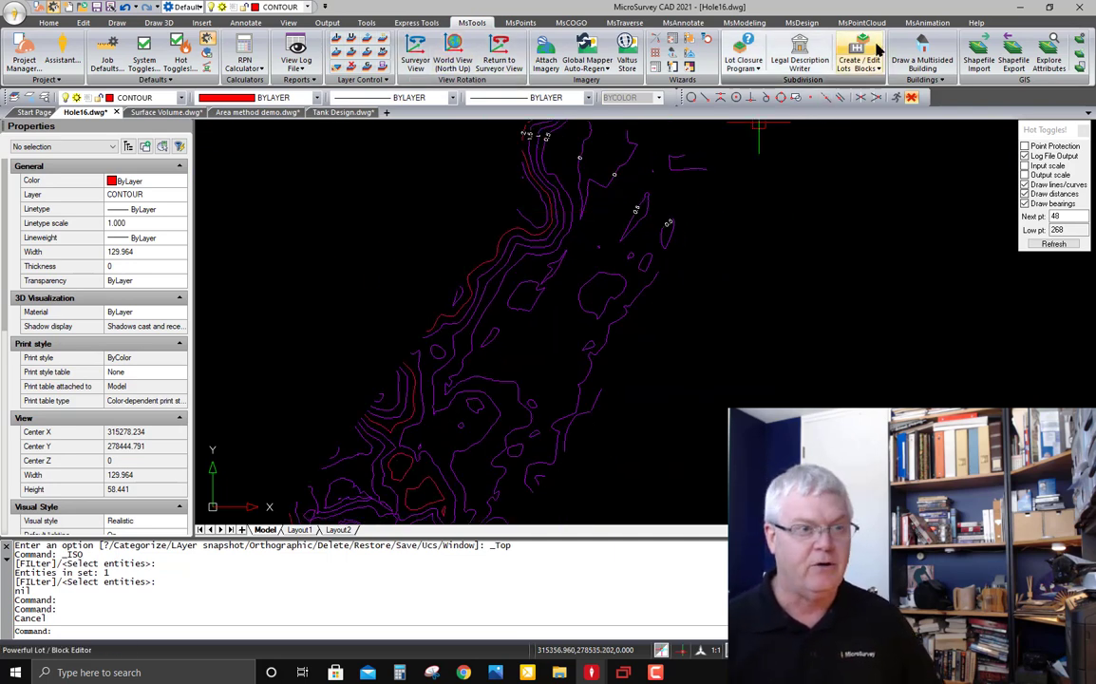
# Review the stored surfaces in Surface Management, select the BOTTOM surface, and close the dialog without running an operation
pyautogui.click(802, 24)
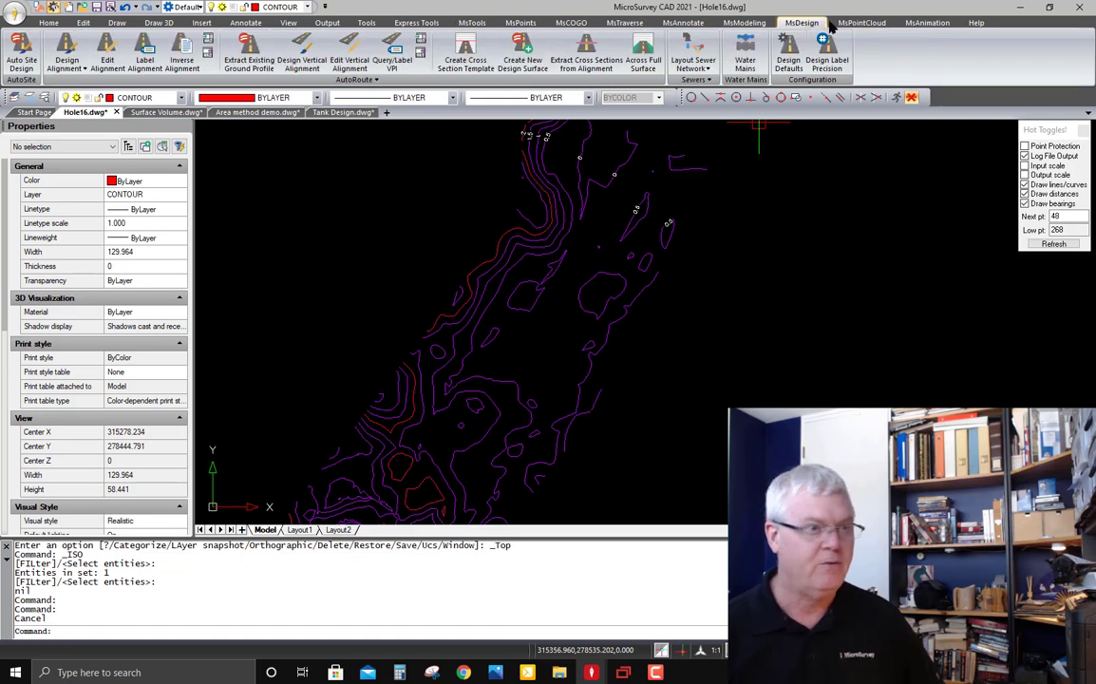
pyautogui.click(751, 26)
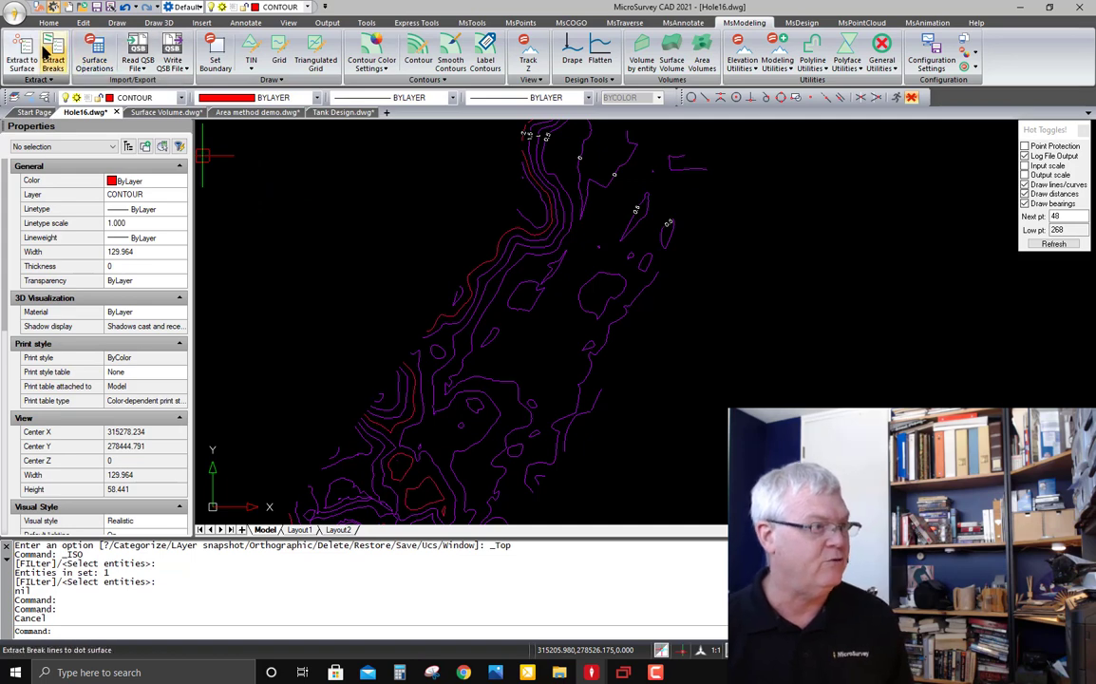
pyautogui.click(96, 48)
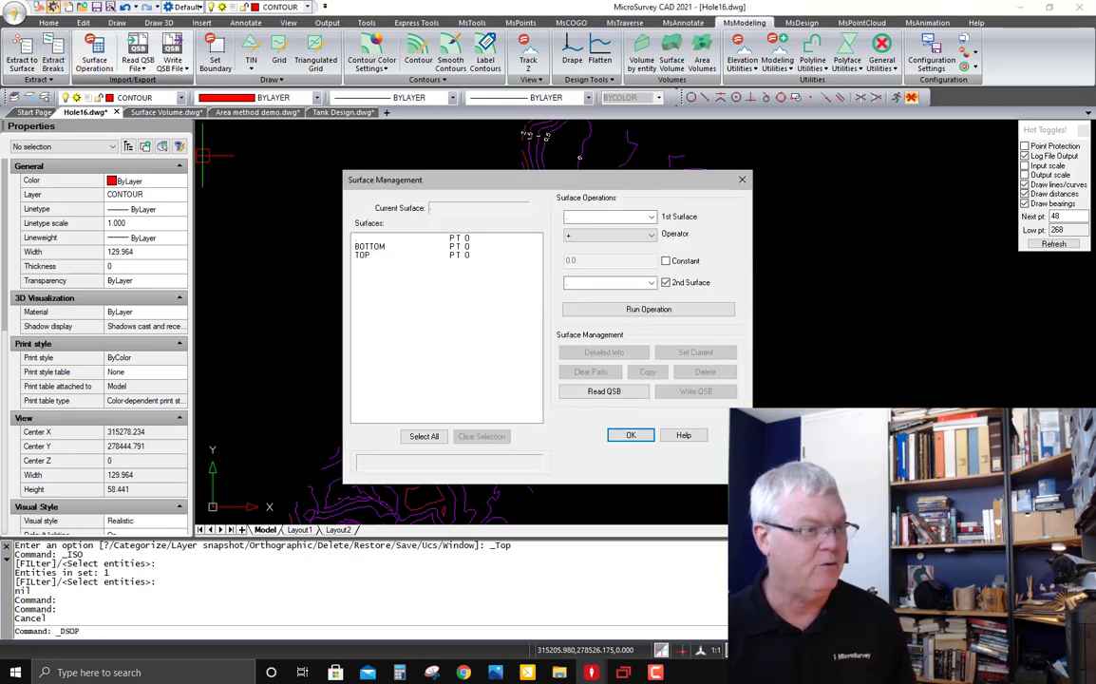
pyautogui.click(415, 248)
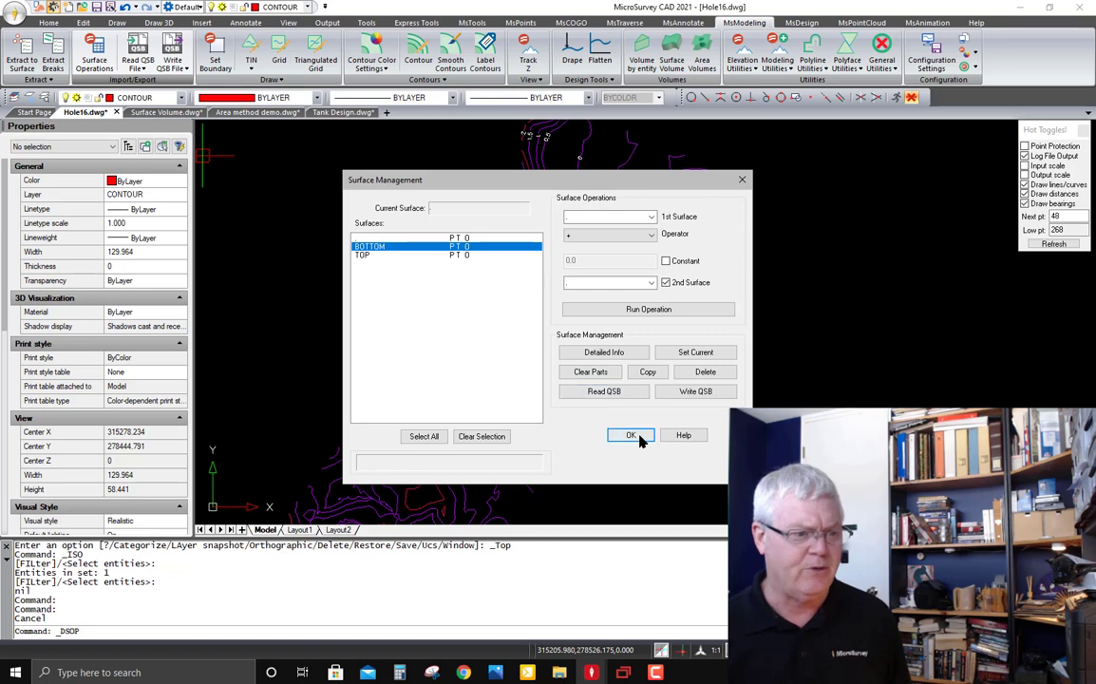
pyautogui.click(632, 436)
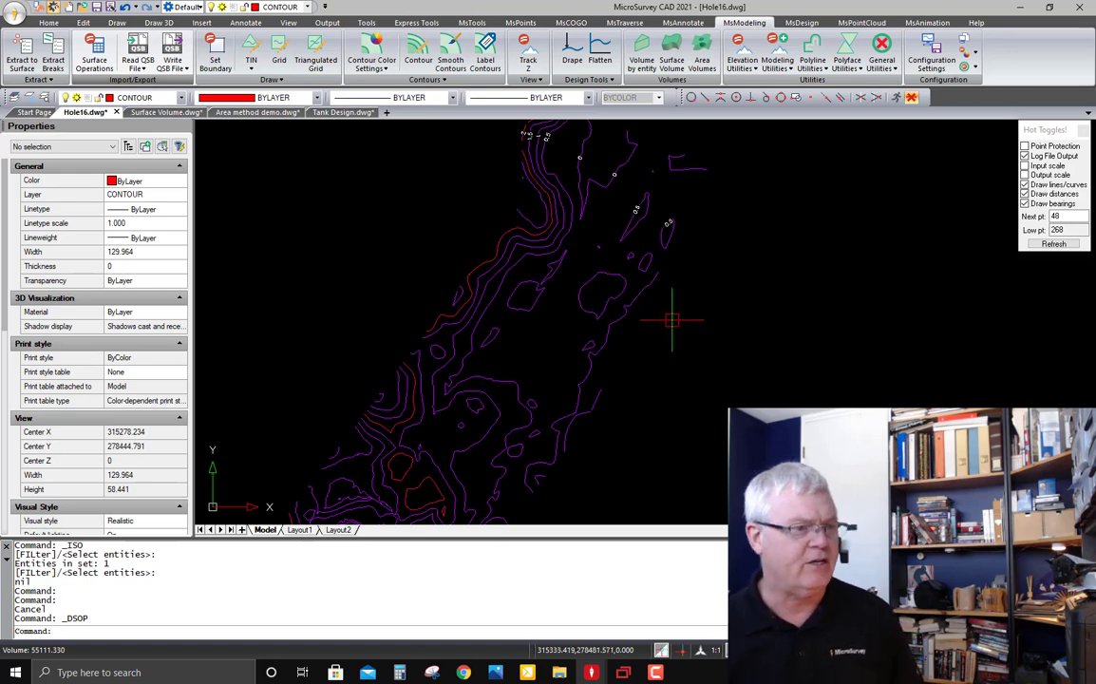
# Switch to the Surface Volume.dwg drawing and inspect its colored 3D surface from above and below
pyautogui.click(520, 23)
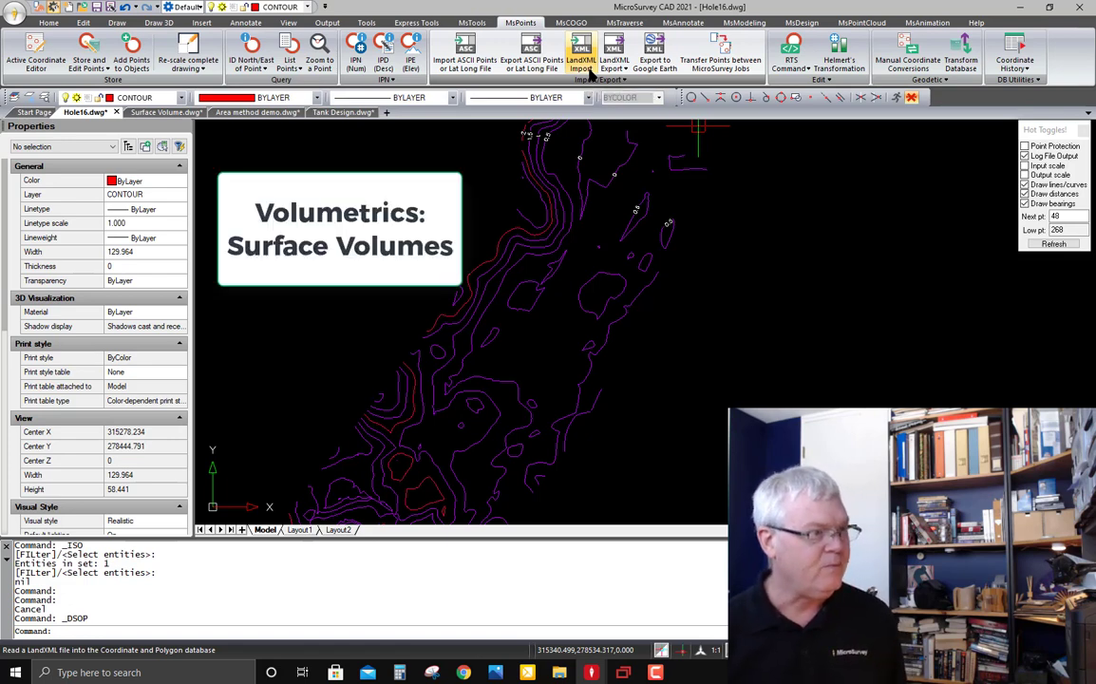
pyautogui.click(174, 113)
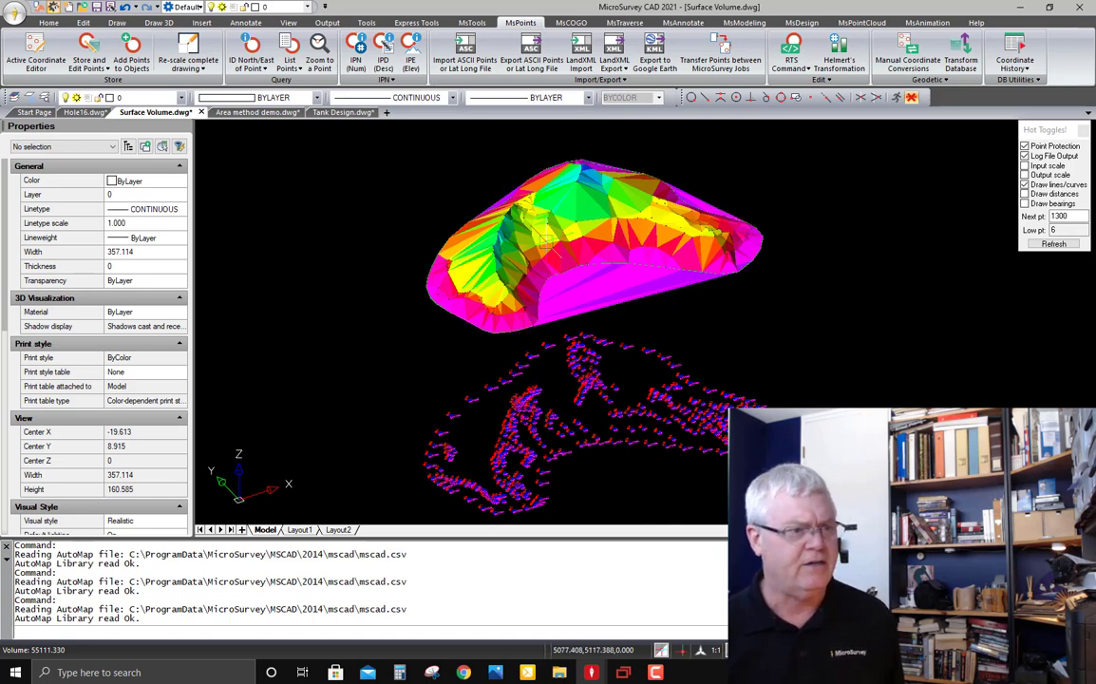
pyautogui.scroll(2, 499, 224)
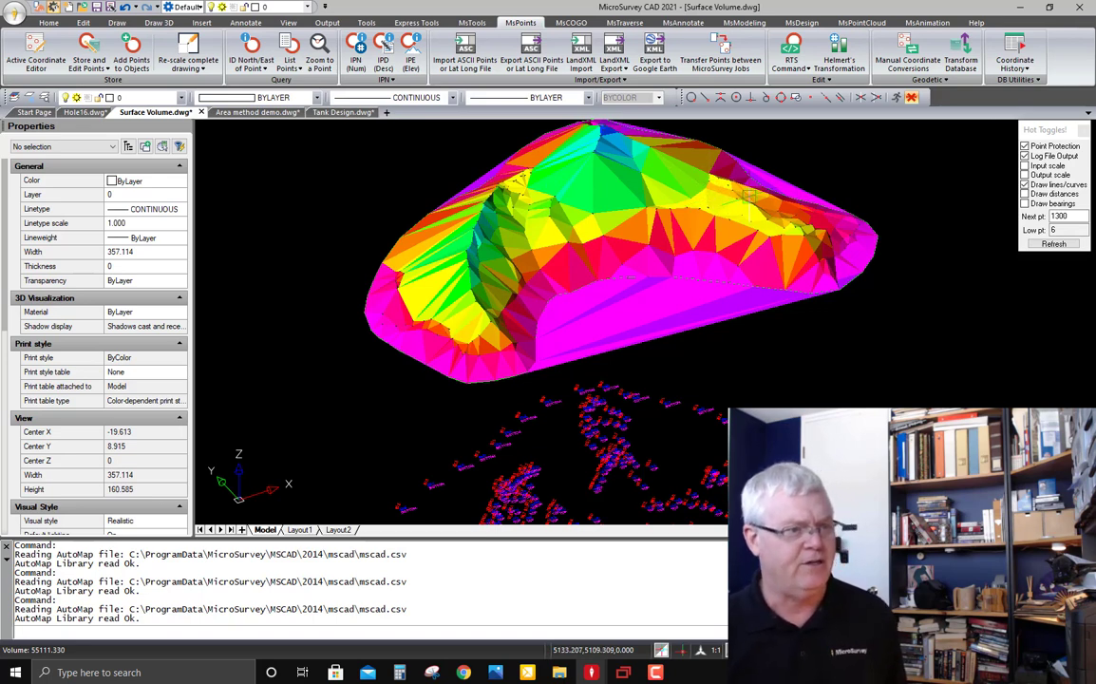
pyautogui.keyDown('shift'); pyautogui.moveTo(619, 359); pyautogui.dragTo(634, 259, button='middle'); pyautogui.keyUp('shift')
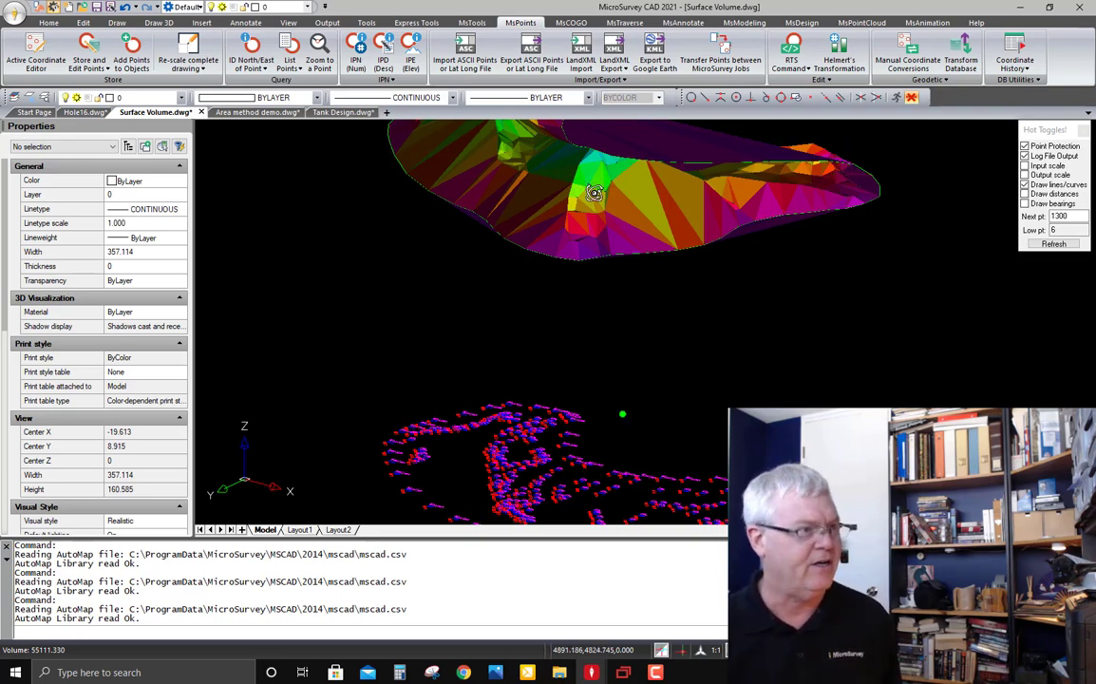
pyautogui.keyDown('shift'); pyautogui.moveTo(530, 168); pyautogui.dragTo(608, 288, button='middle'); pyautogui.keyUp('shift')
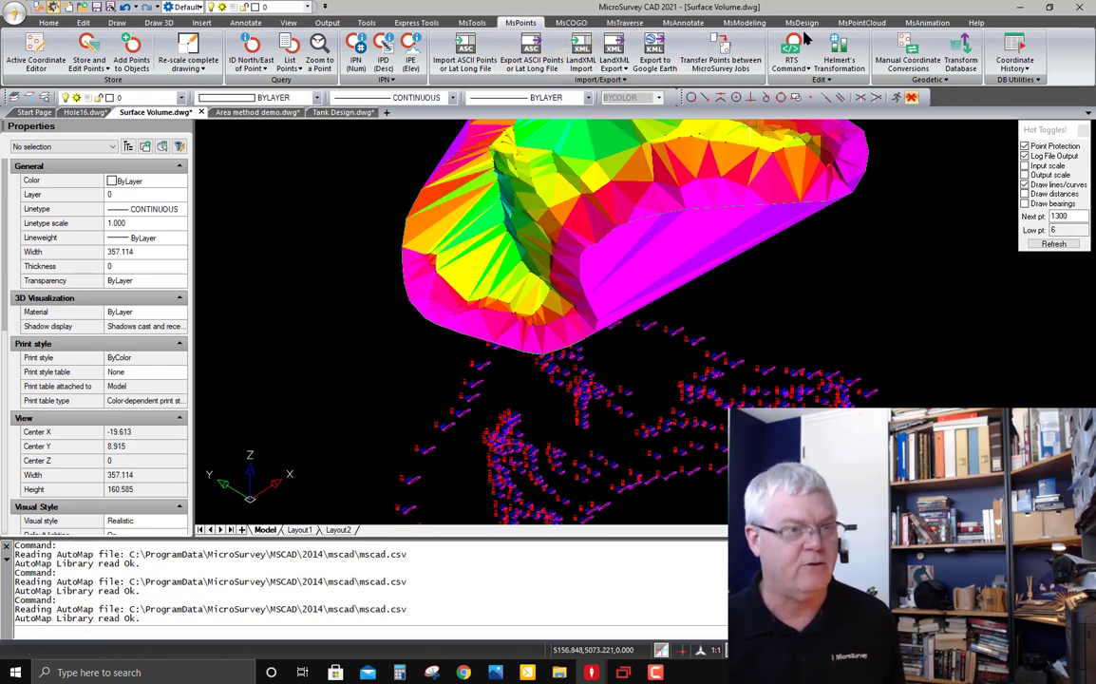
# Calculate the surface volume with top as the first surface and bottom as the second, based on Planar Tin, and highlight the net volume
pyautogui.click(745, 22)
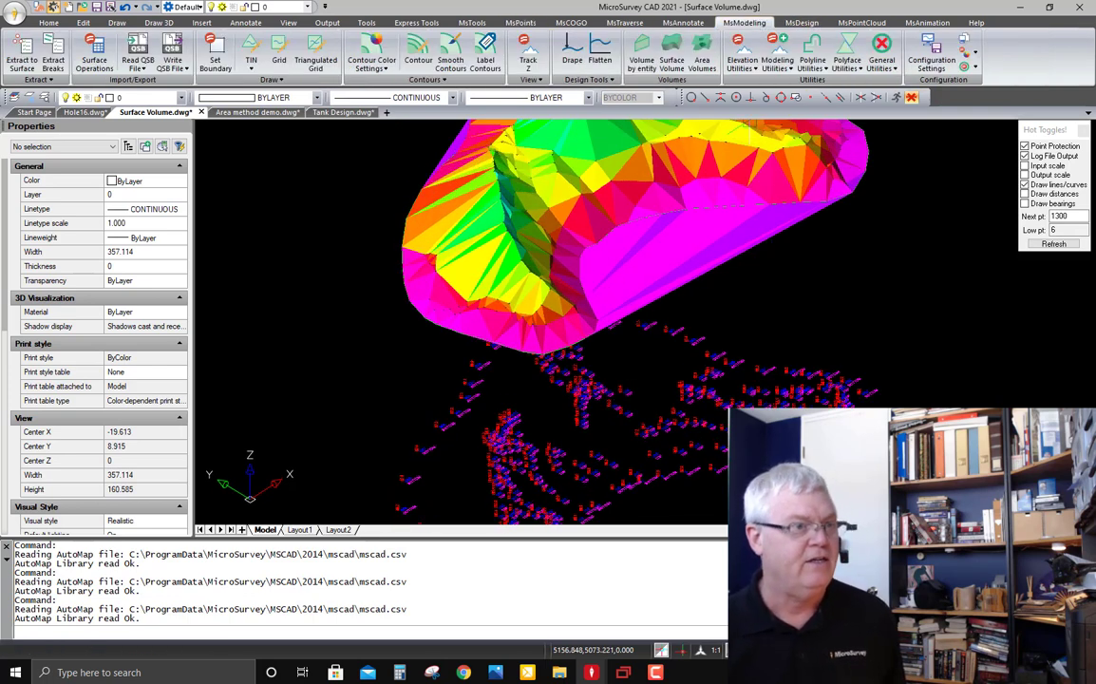
pyautogui.moveTo(658, 207); pyautogui.dragTo(613, 304, button='middle')
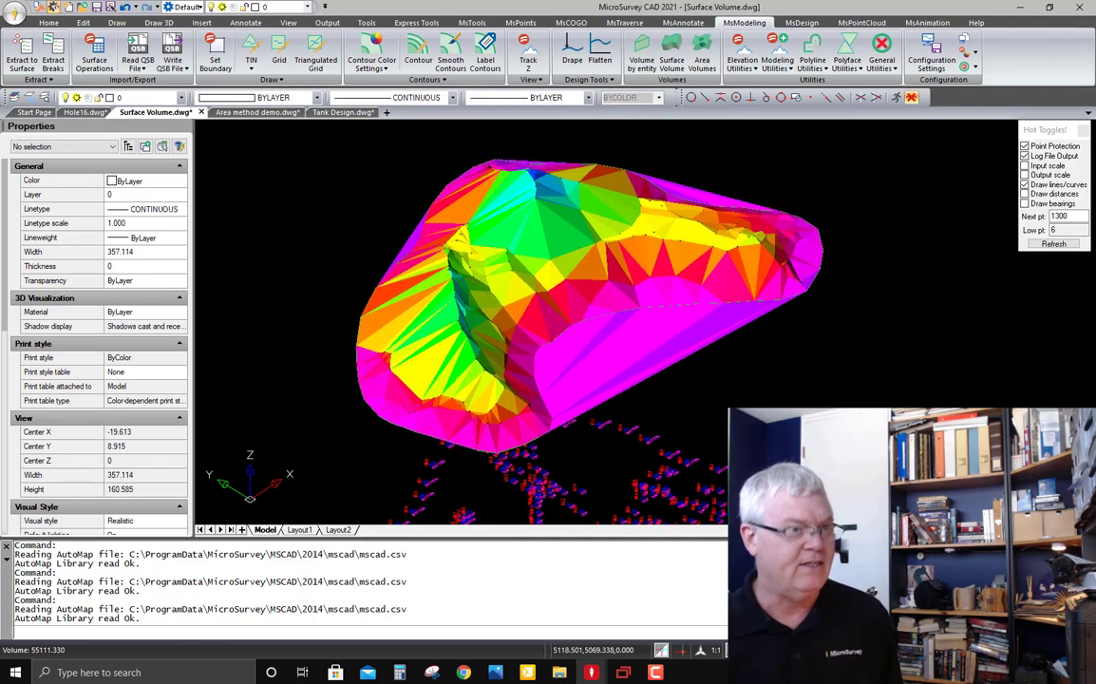
pyautogui.click(670, 57)
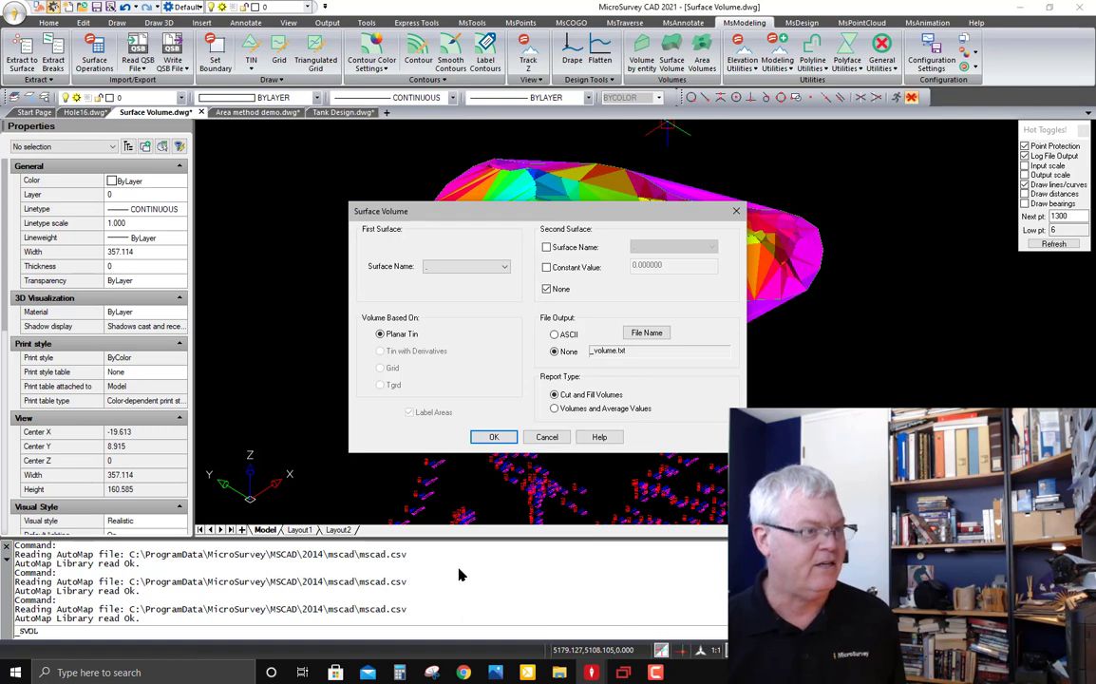
pyautogui.click(475, 269)
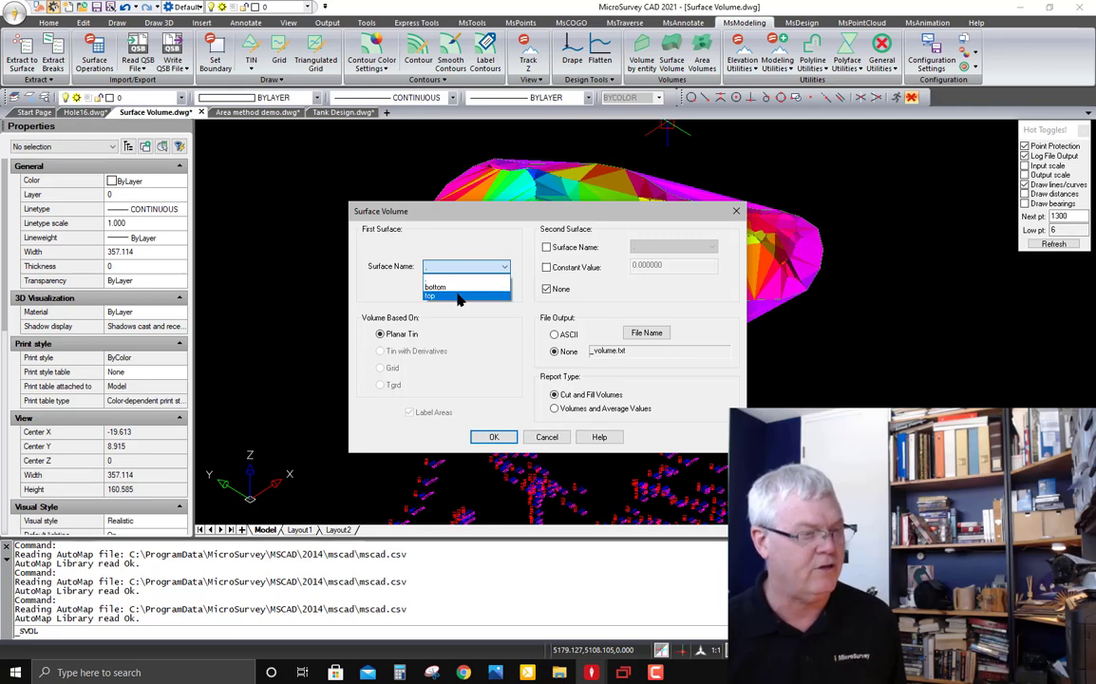
pyautogui.click(458, 297)
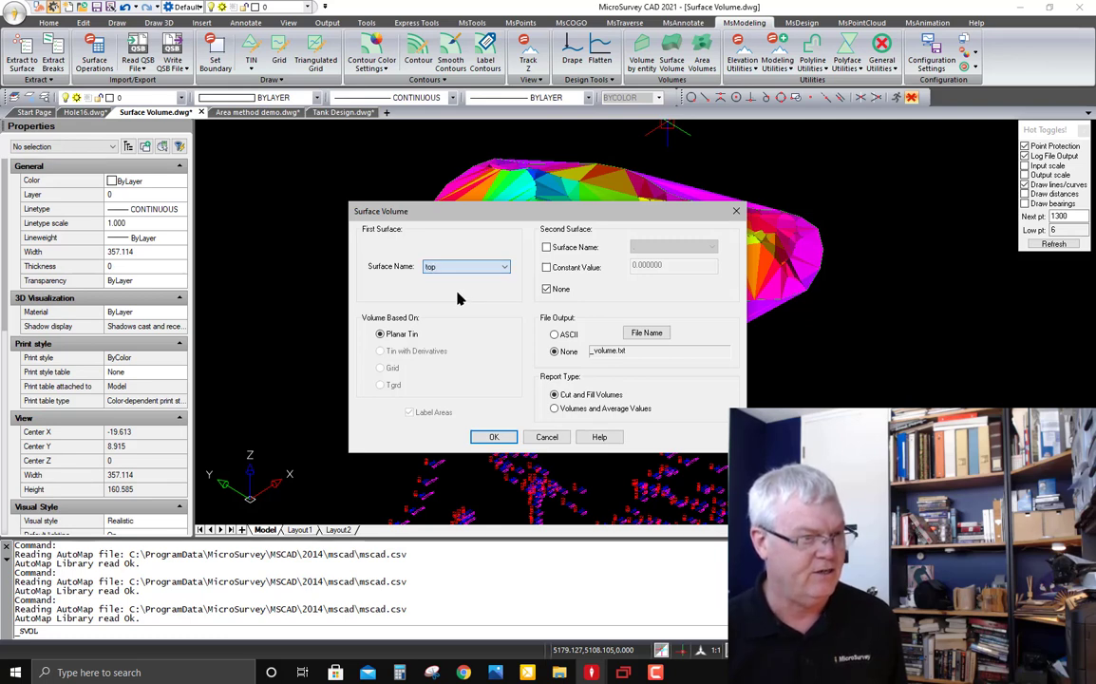
pyautogui.click(549, 249)
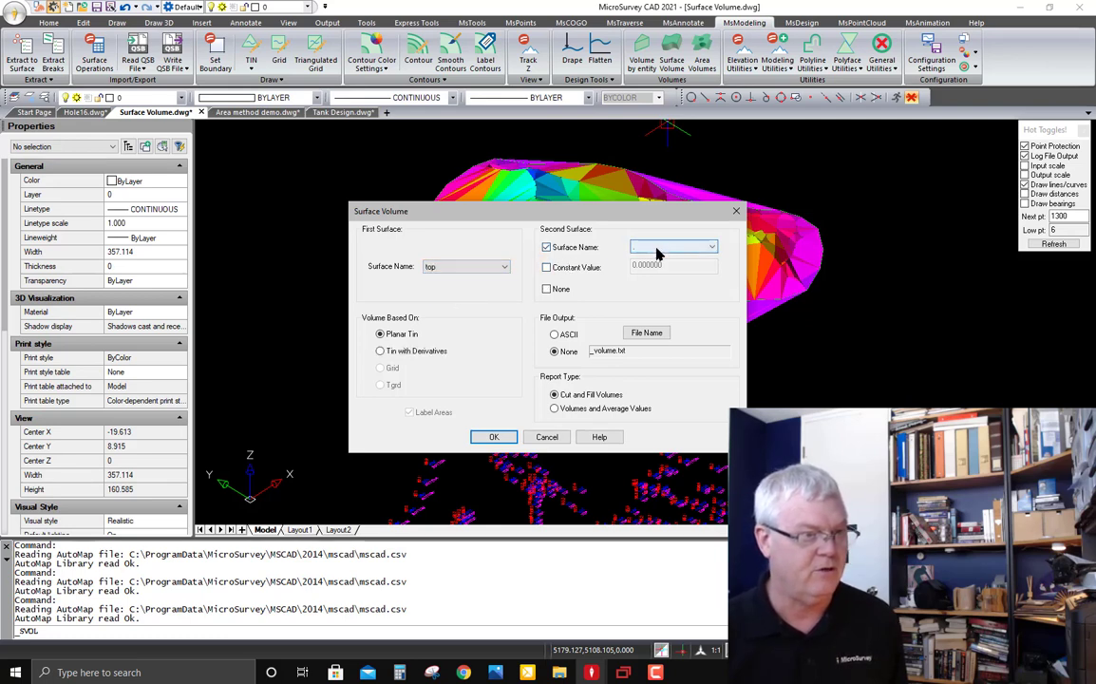
pyautogui.click(656, 249)
pyautogui.click(652, 268)
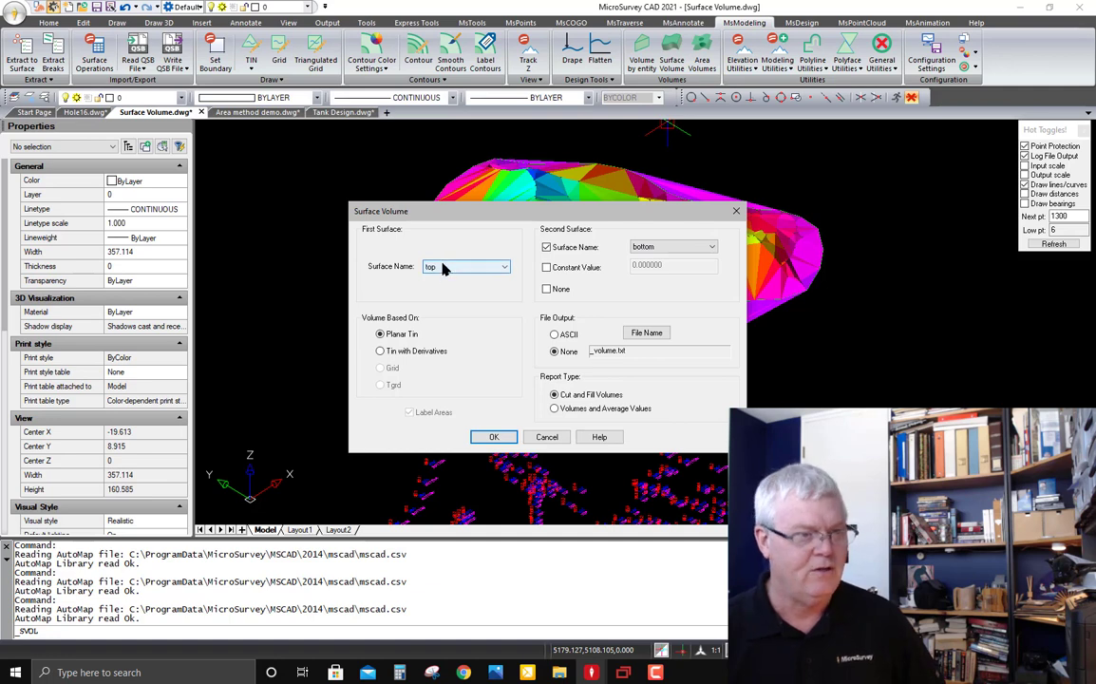
pyautogui.click(493, 437)
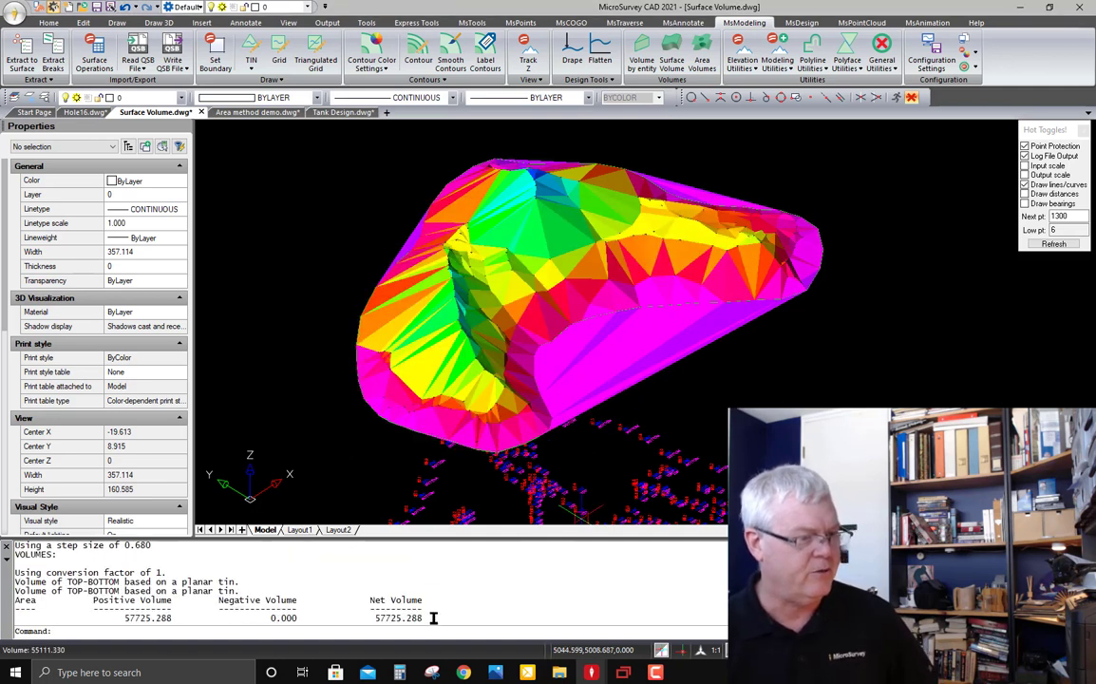
pyautogui.moveTo(433, 617); pyautogui.dragTo(369, 617)
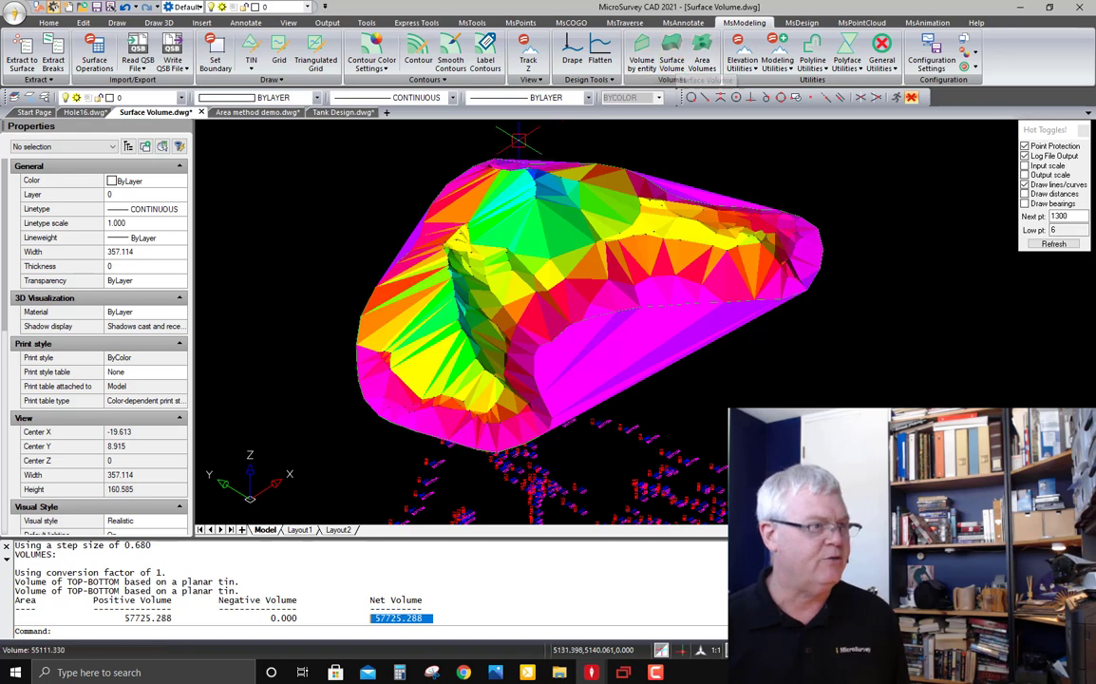
# Switch to the Area method demo.dwg drawing and inspect its two grid surfaces and green boundary from above and in 3D
pyautogui.click(248, 112)
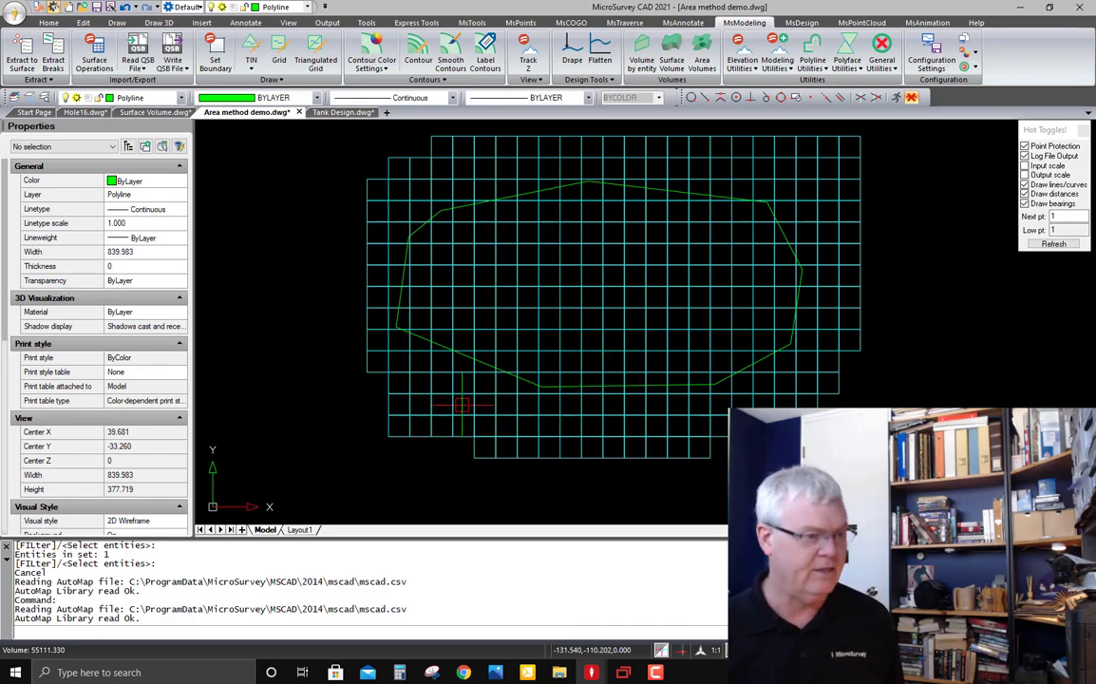
pyautogui.keyDown('shift'); pyautogui.moveTo(534, 424); pyautogui.dragTo(573, 286, button='middle'); pyautogui.keyUp('shift')
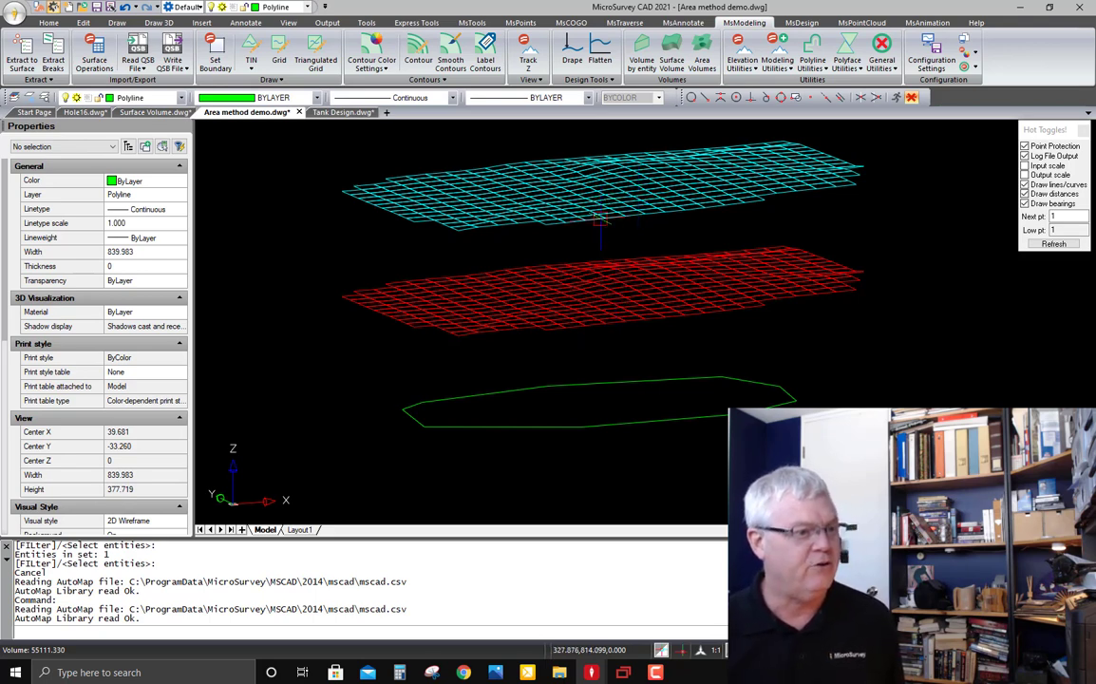
pyautogui.click(287, 22)
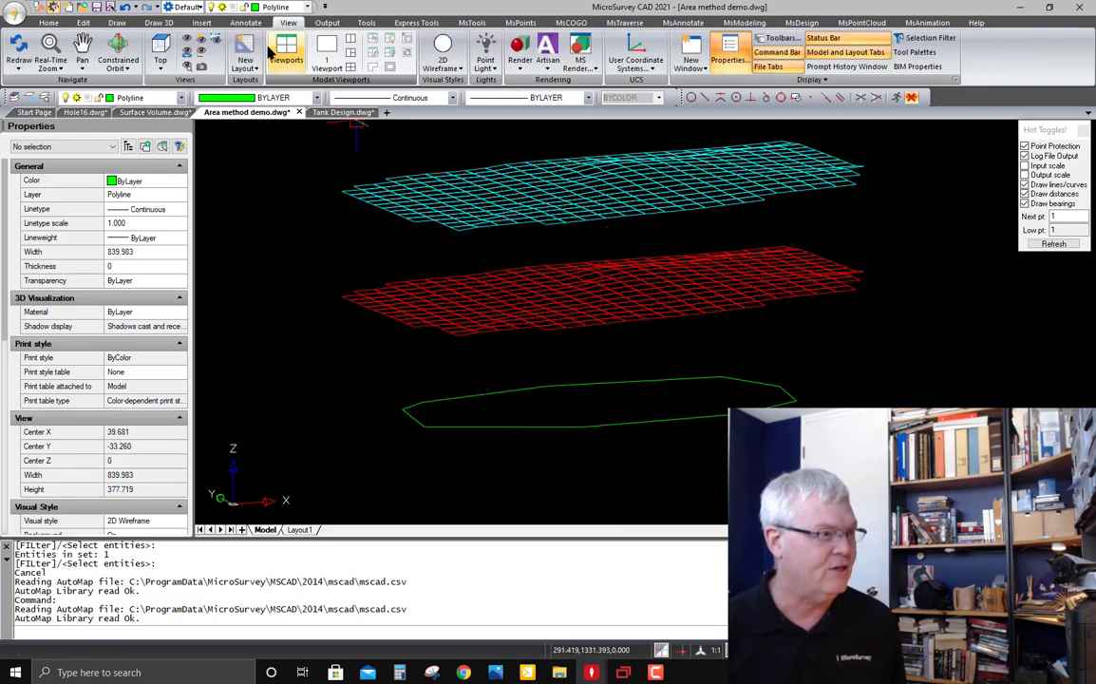
pyautogui.click(161, 50)
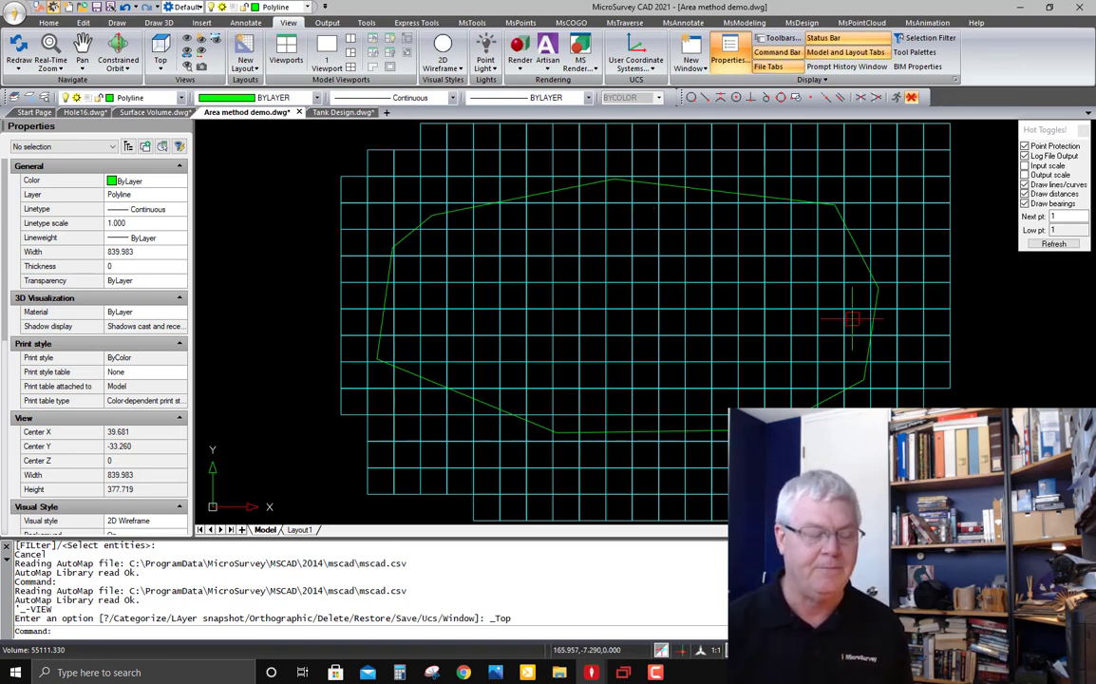
pyautogui.scroll(-1, 698, 188)
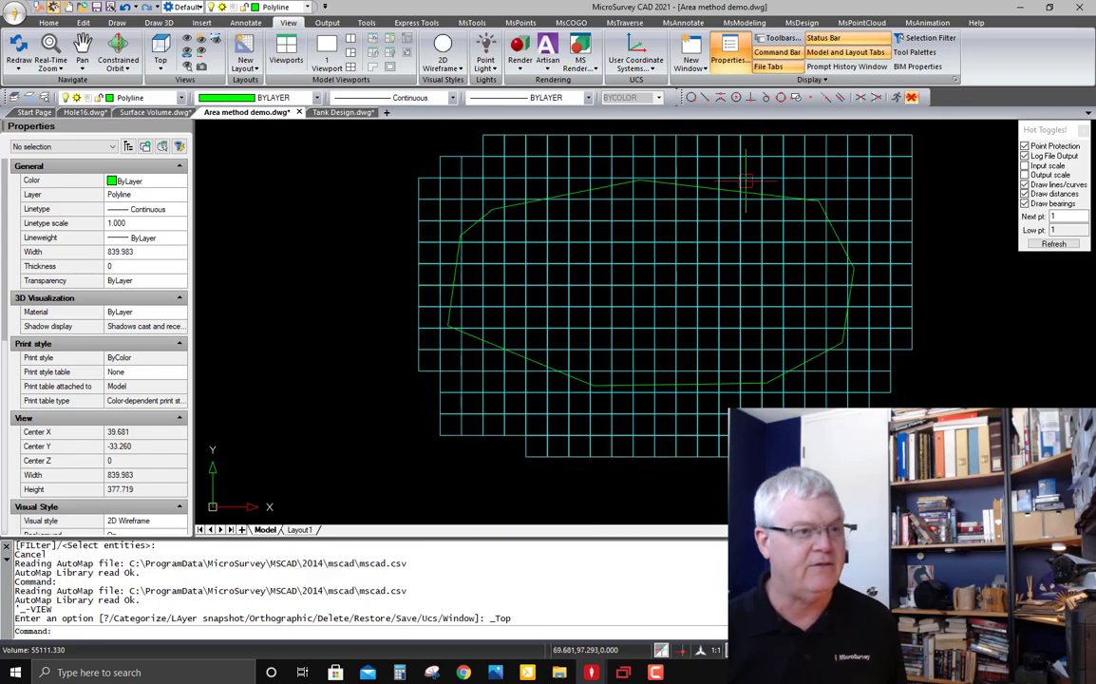
pyautogui.moveTo(633, 409)
pyautogui.keyDown('shift'); pyautogui.mouseDown(button='middle')
pyautogui.moveTo(651, 391)
pyautogui.moveTo(658, 291)
pyautogui.mouseUp(button='middle'); pyautogui.keyUp('shift')
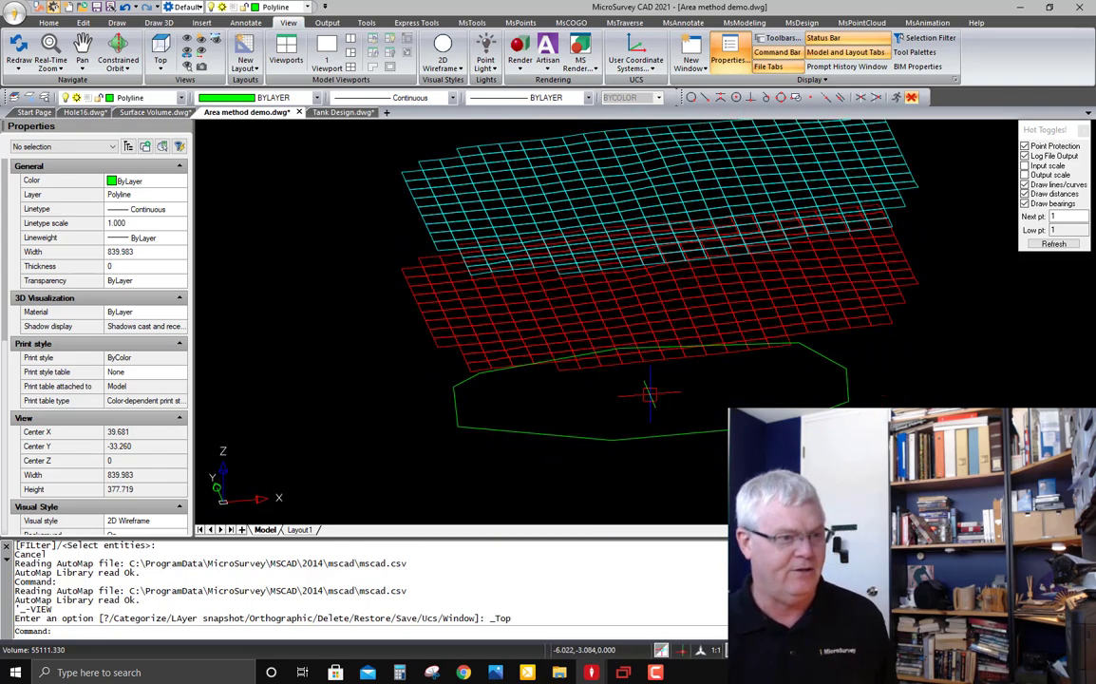
pyautogui.keyDown('shift'); pyautogui.moveTo(626, 406); pyautogui.dragTo(640, 401, button='middle'); pyautogui.keyUp('shift')
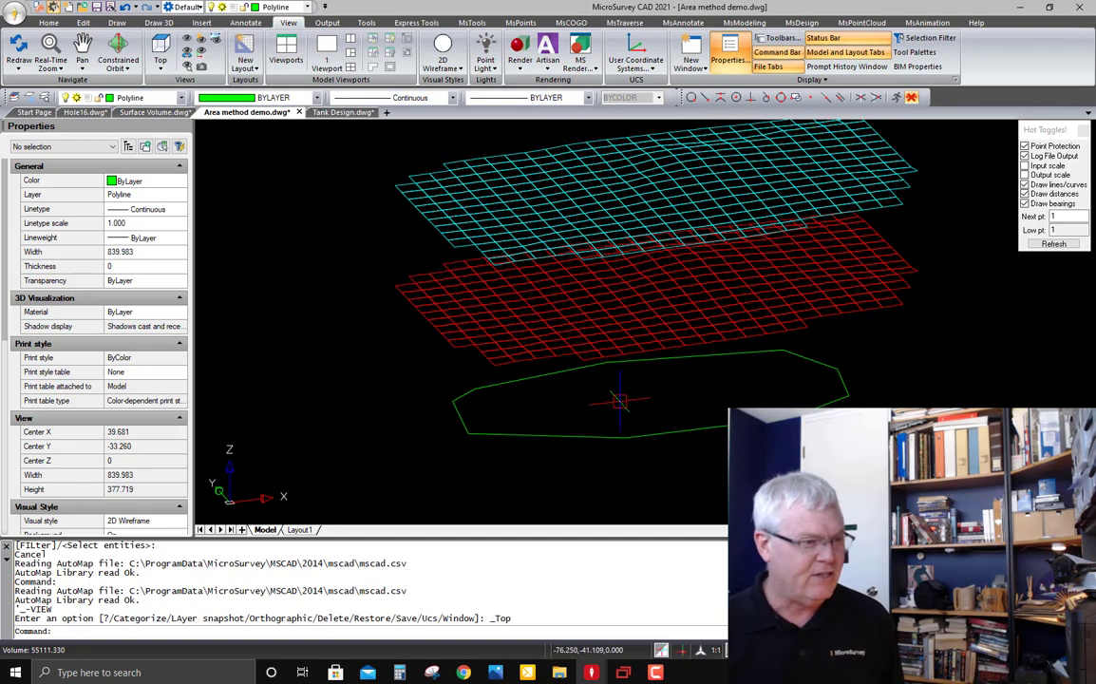
# Set the green boundary polyline's thickness to 250 so that it extends through both grid surfaces
pyautogui.click(554, 434)
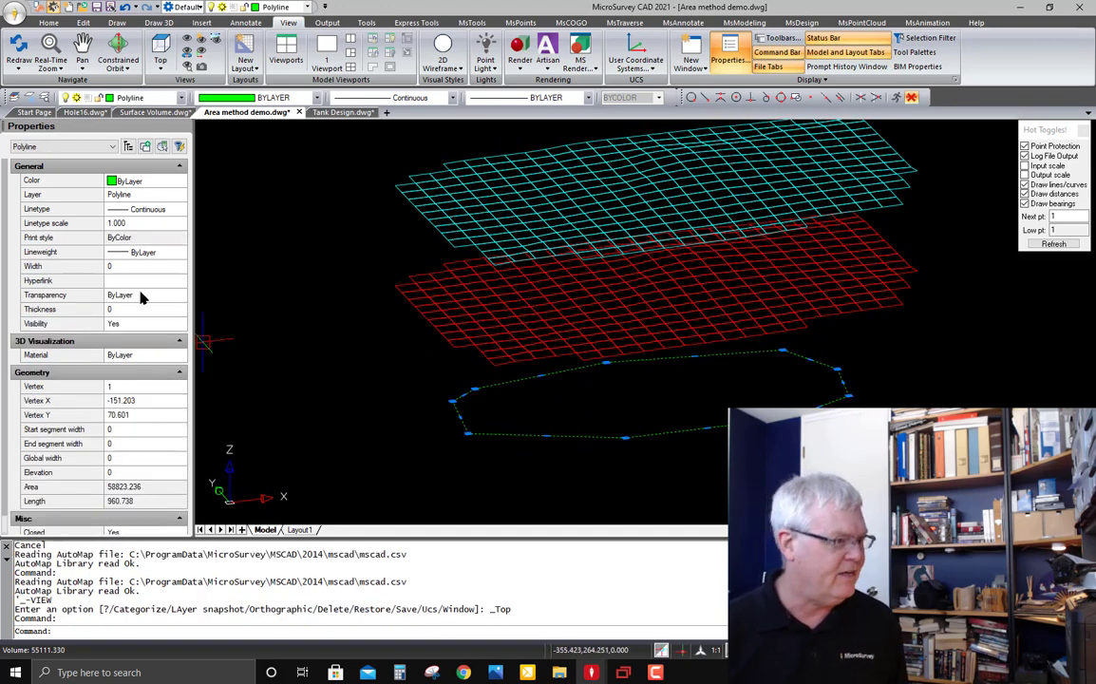
pyautogui.click(133, 311)
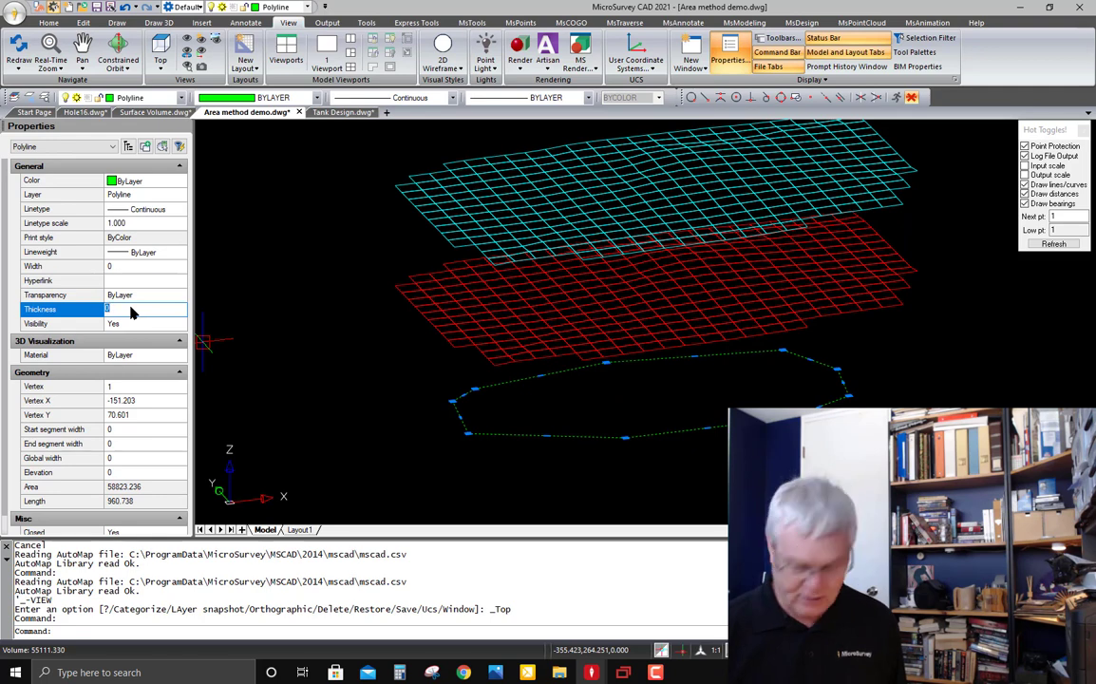
pyautogui.write('250')
pyautogui.press('Return')
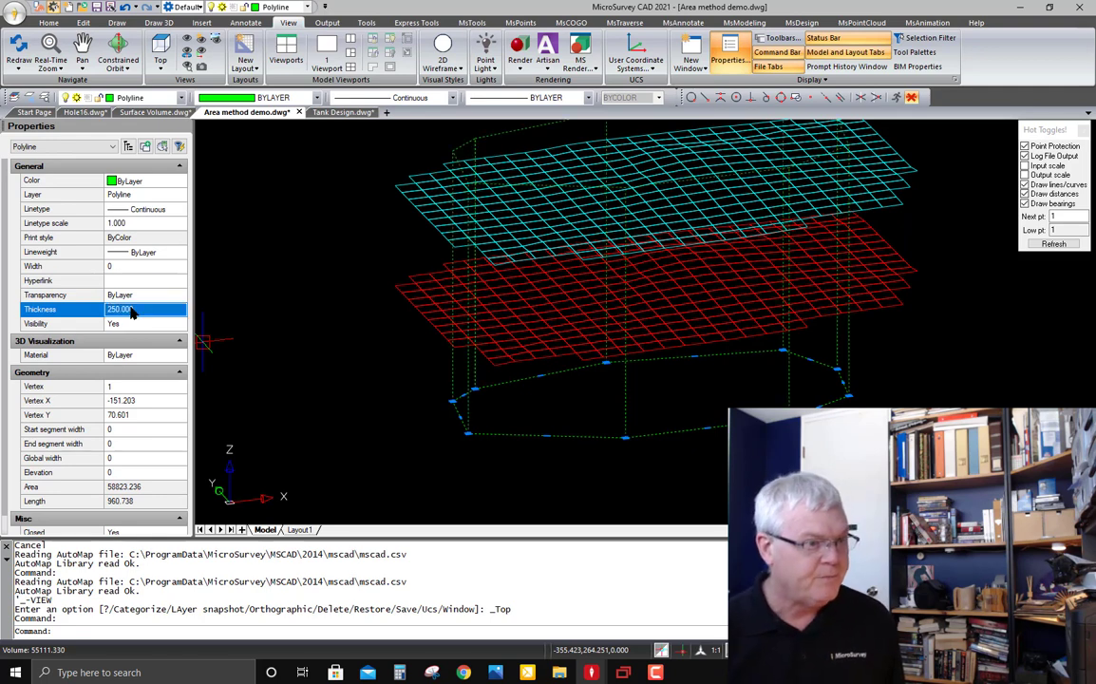
pyautogui.press('Escape')
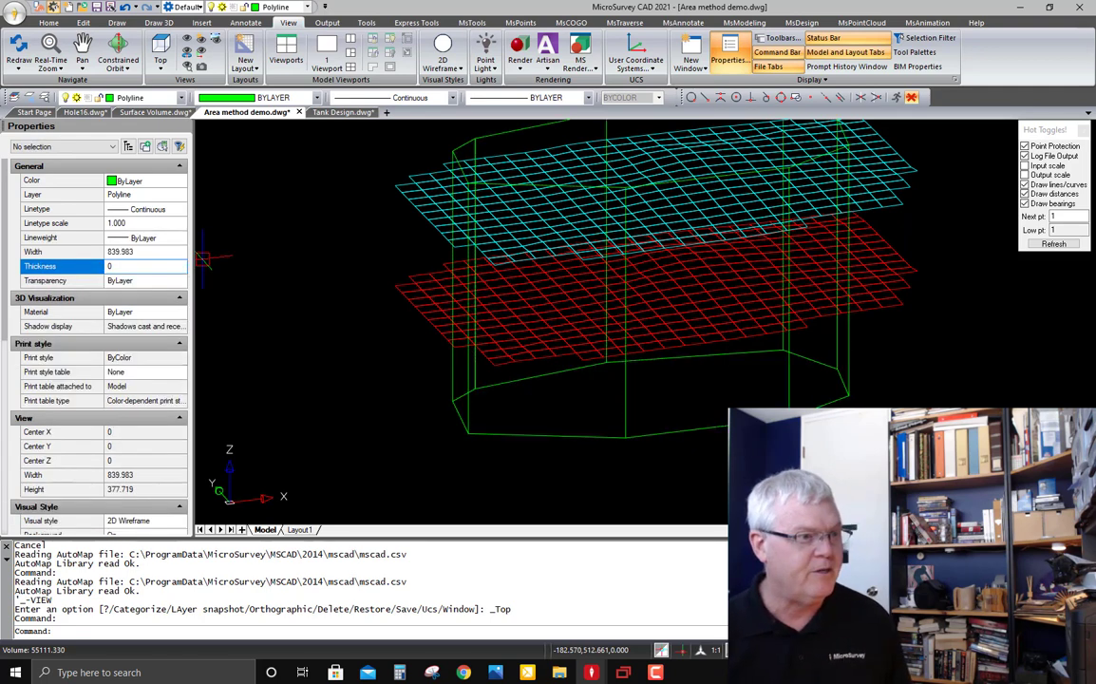
# Apply the Realistic visual style and inspect from several angles how the green boundary wall cuts through both surfaces
pyautogui.click(444, 67)
pyautogui.click(464, 175)
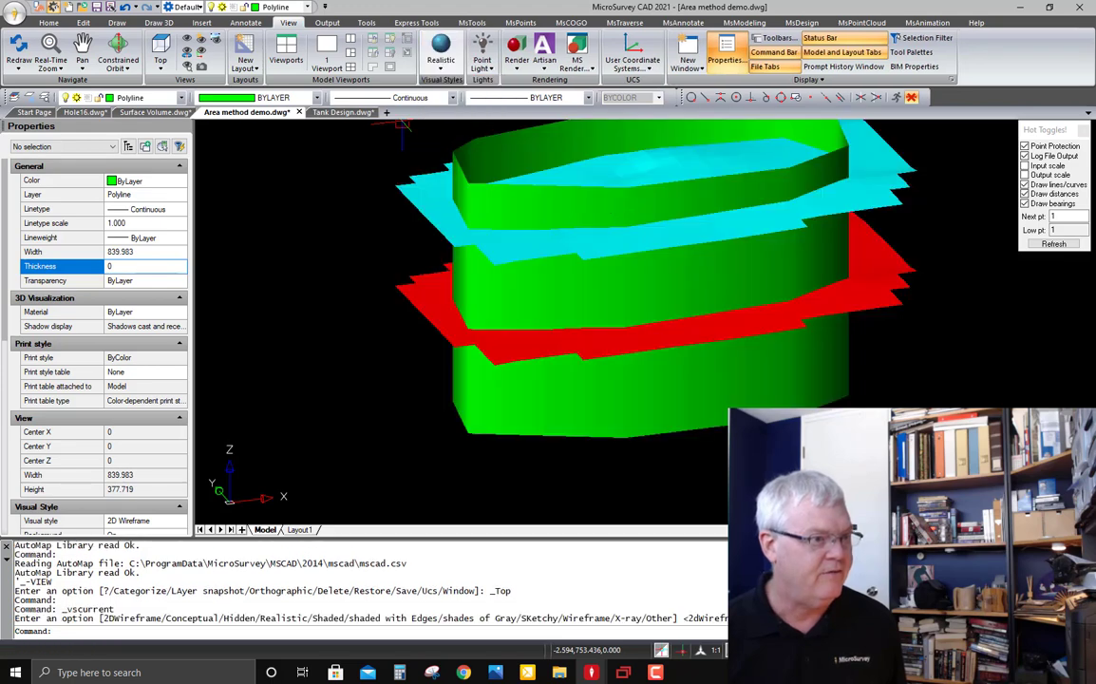
pyautogui.moveTo(556, 284)
pyautogui.keyDown('shift'); pyautogui.mouseDown(button='middle')
pyautogui.moveTo(621, 297)
pyautogui.moveTo(662, 285)
pyautogui.moveTo(734, 309)
pyautogui.moveTo(781, 308)
pyautogui.moveTo(560, 315)
pyautogui.mouseUp(button='middle'); pyautogui.keyUp('shift')
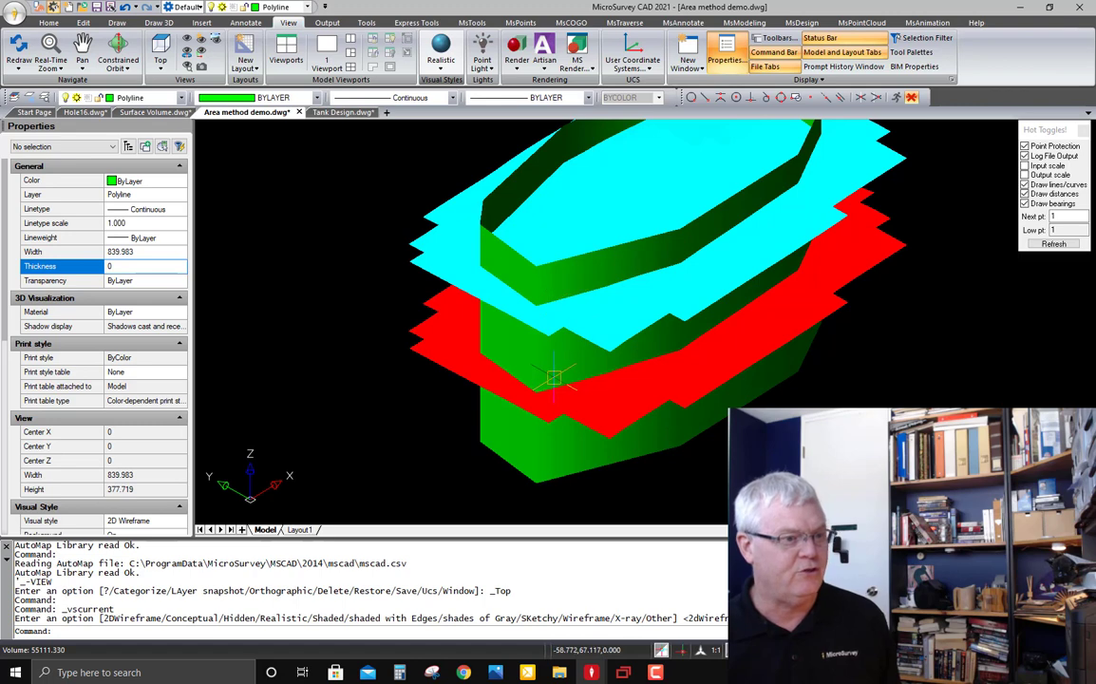
pyautogui.moveTo(568, 327)
pyautogui.keyDown('shift'); pyautogui.mouseDown(button='middle')
pyautogui.moveTo(570, 354)
pyautogui.moveTo(631, 312)
pyautogui.mouseUp(button='middle'); pyautogui.keyUp('shift')
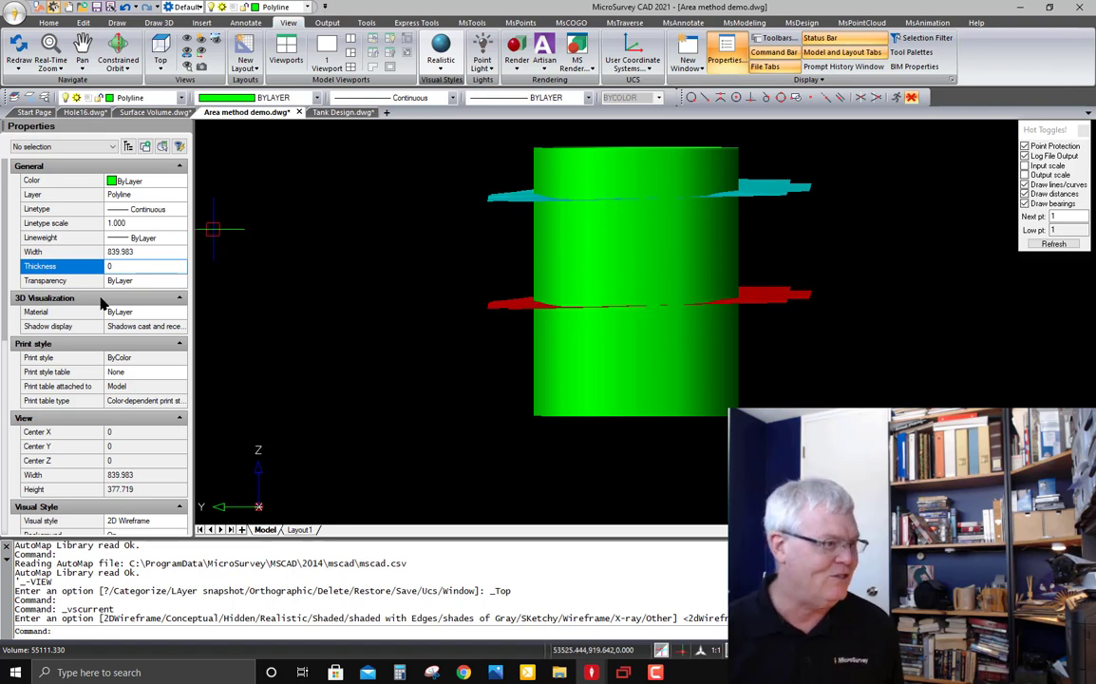
pyautogui.keyDown('shift'); pyautogui.moveTo(380, 304); pyautogui.dragTo(330, 360, button='middle'); pyautogui.keyUp('shift')
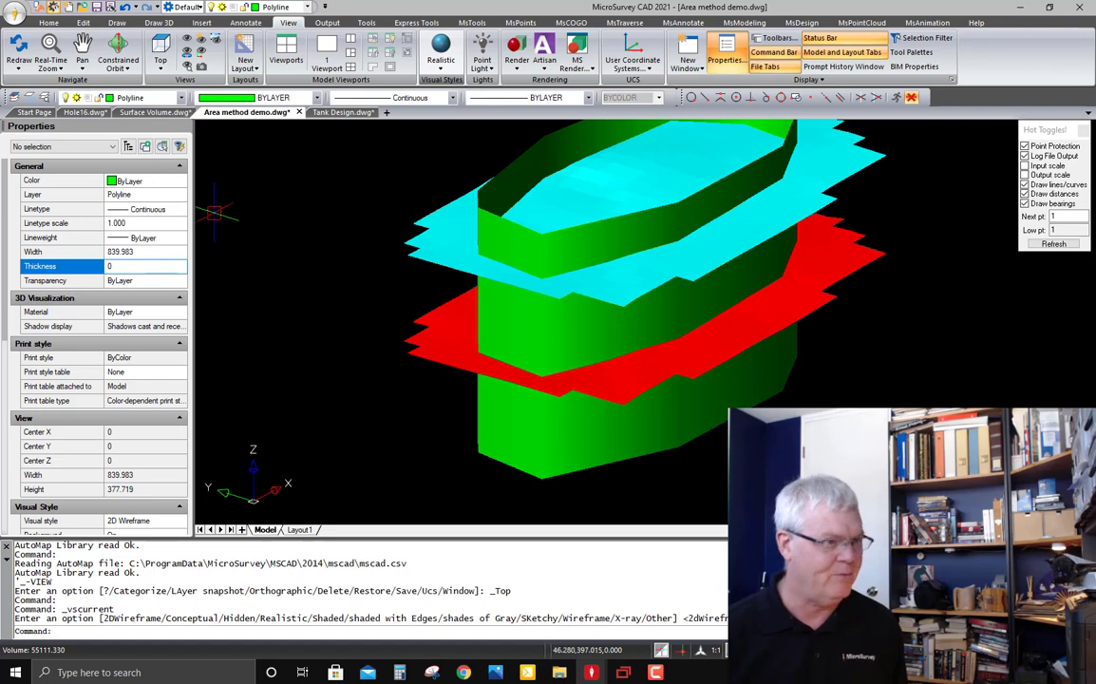
# Set the green boundary polyline's thickness back to 0 and clear the selection
pyautogui.press('Escape')
pyautogui.click(576, 486)
pyautogui.click(538, 444)
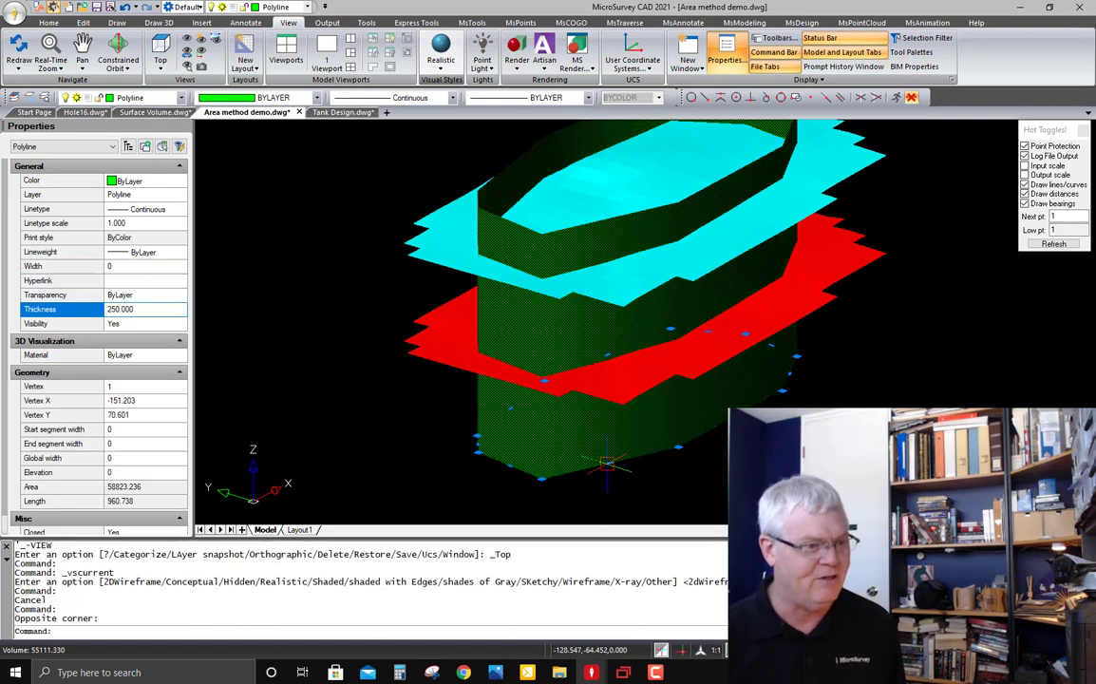
pyautogui.click(145, 309)
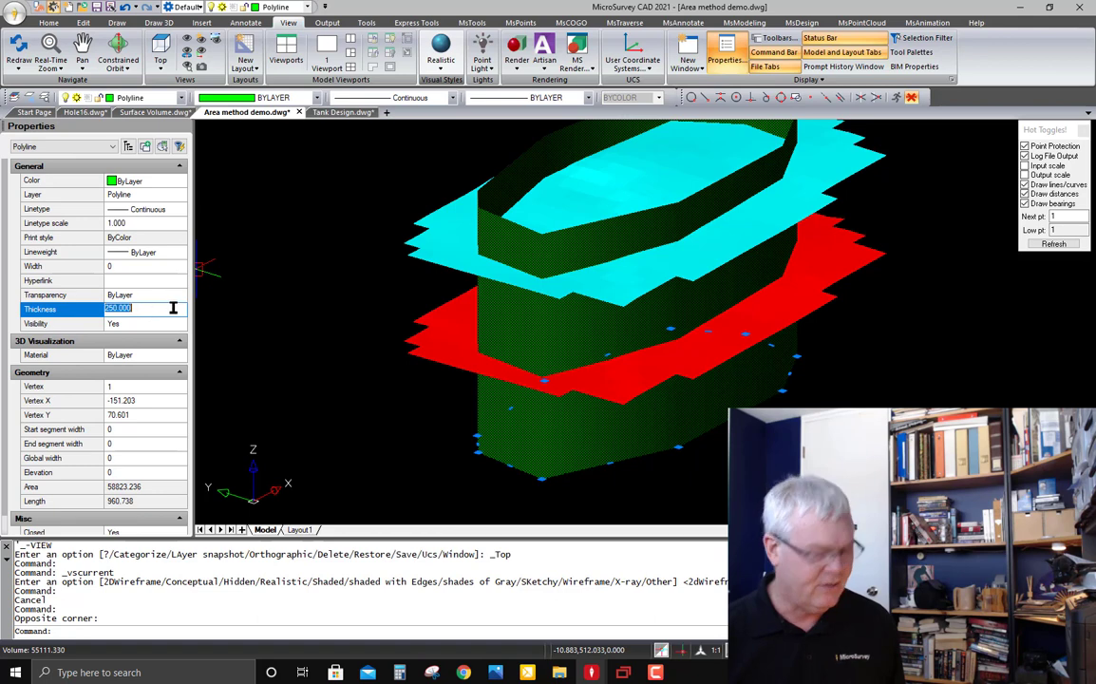
pyautogui.press('Return')
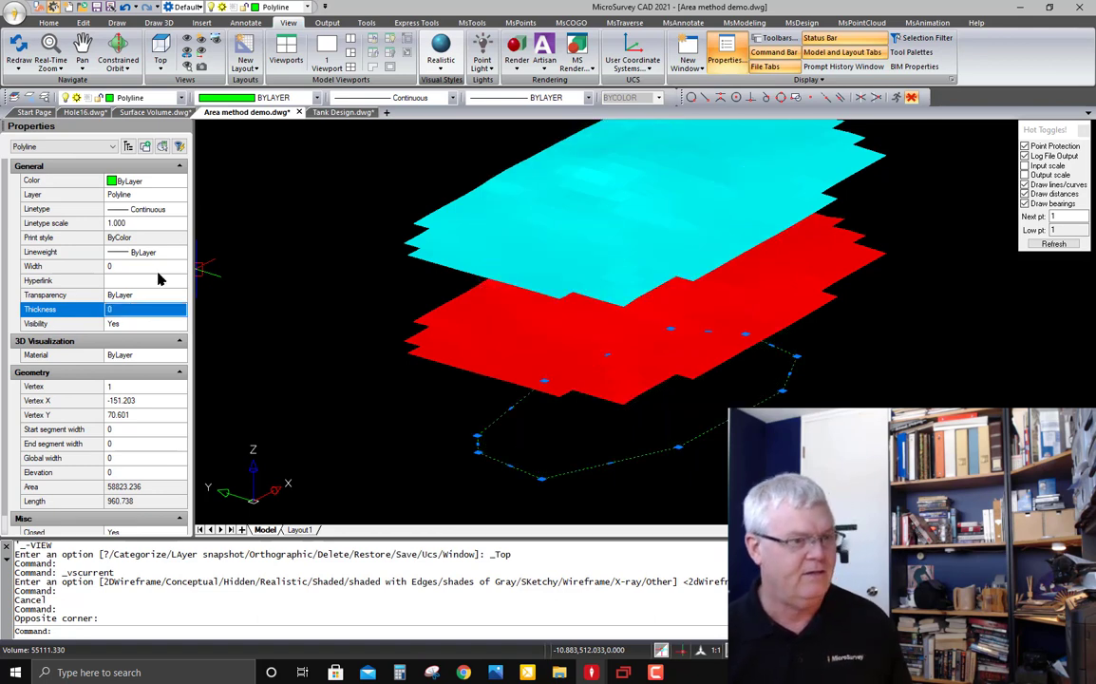
pyautogui.press('Escape')
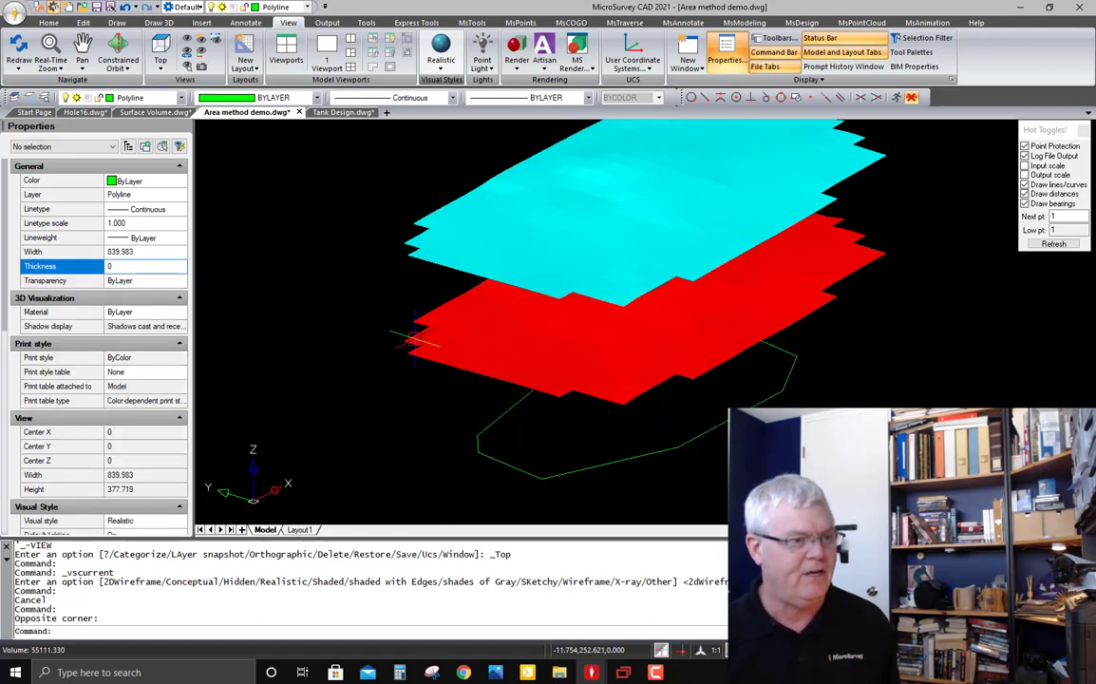
# Return the drawing to the 2D Wireframe visual style and the Top view
pyautogui.click(448, 71)
pyautogui.click(463, 91)
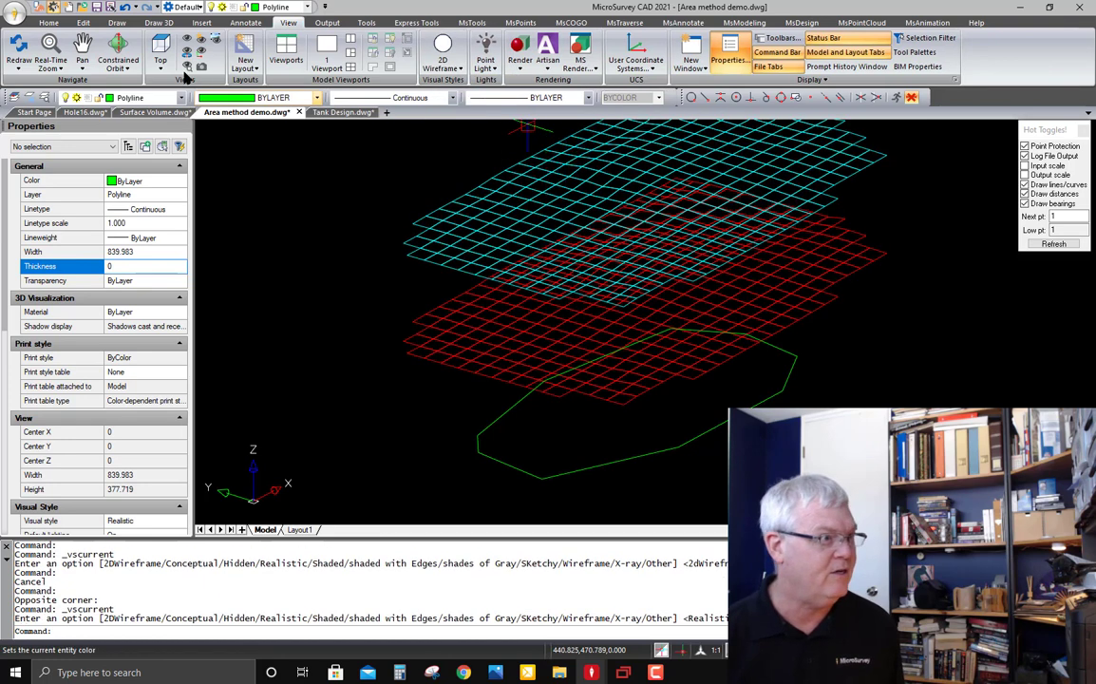
pyautogui.click(472, 24)
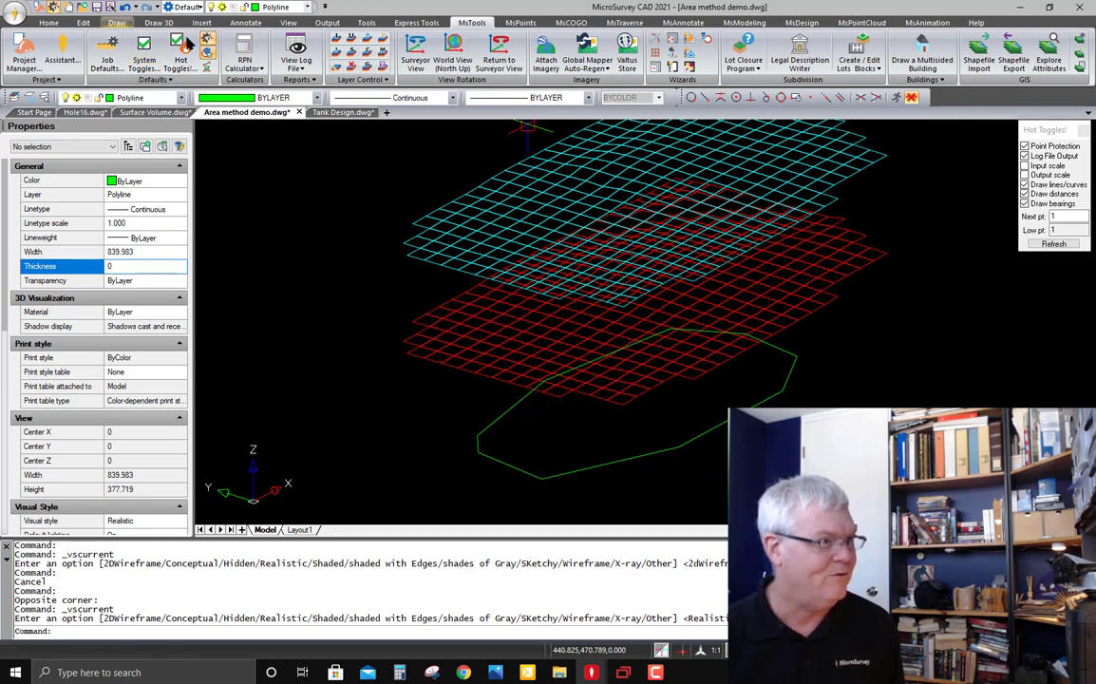
pyautogui.click(288, 24)
pyautogui.click(160, 44)
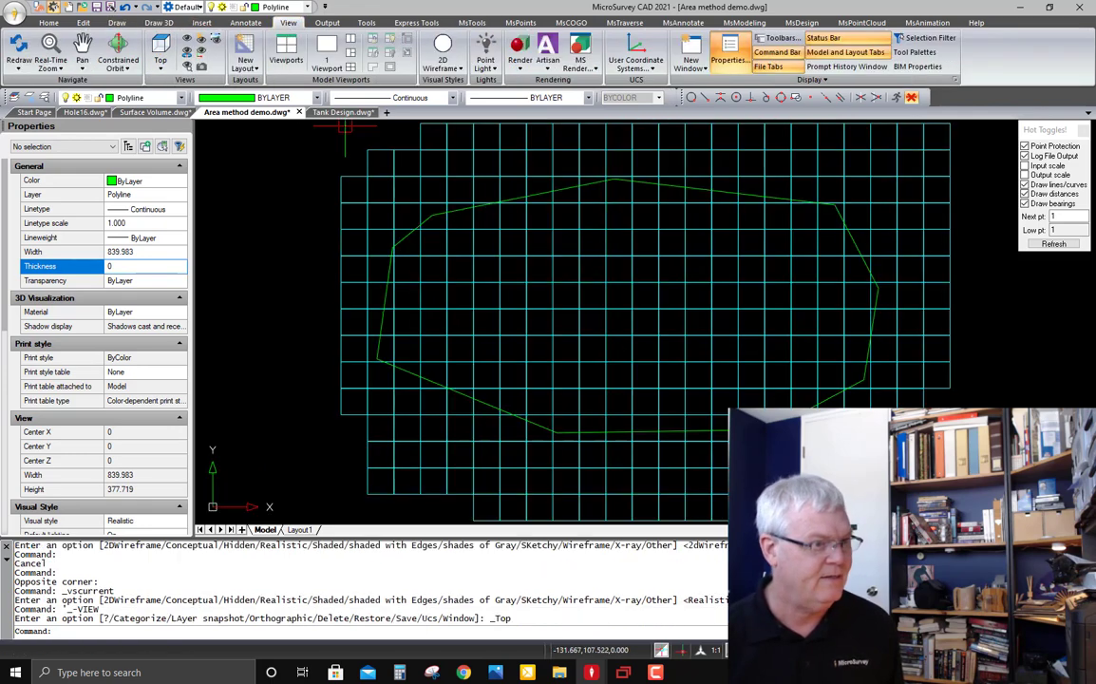
# Set up an Area Volume calculation with bottom as first surface and top as second, then cancel it at the area polygon selection
pyautogui.click(751, 24)
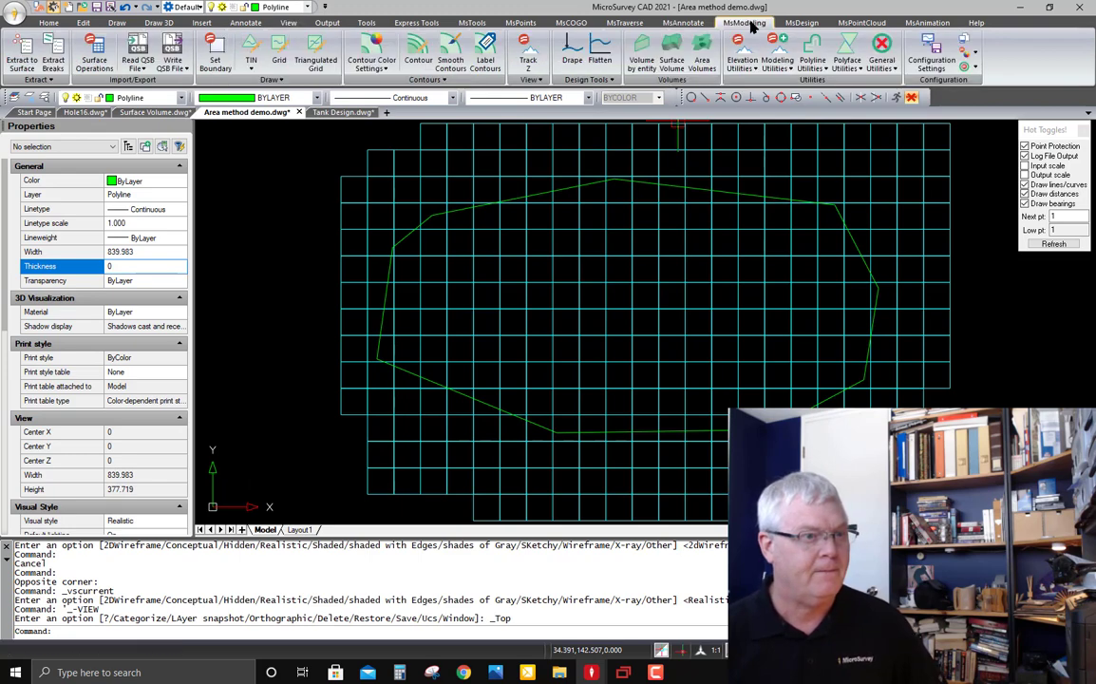
pyautogui.click(803, 24)
pyautogui.click(758, 25)
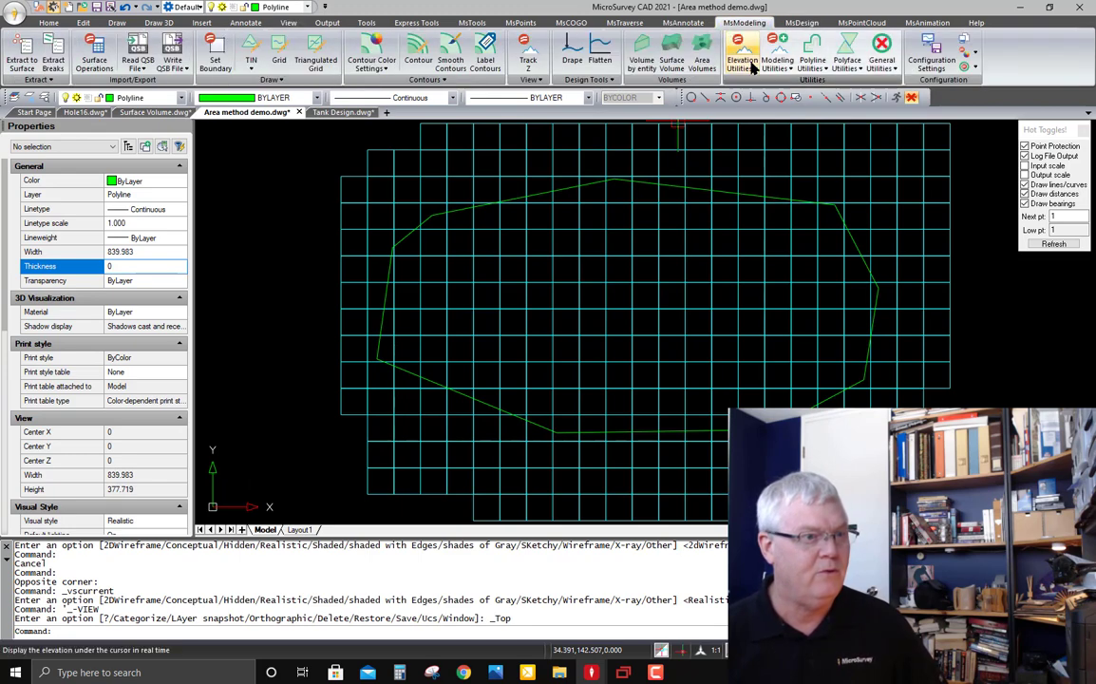
pyautogui.click(702, 50)
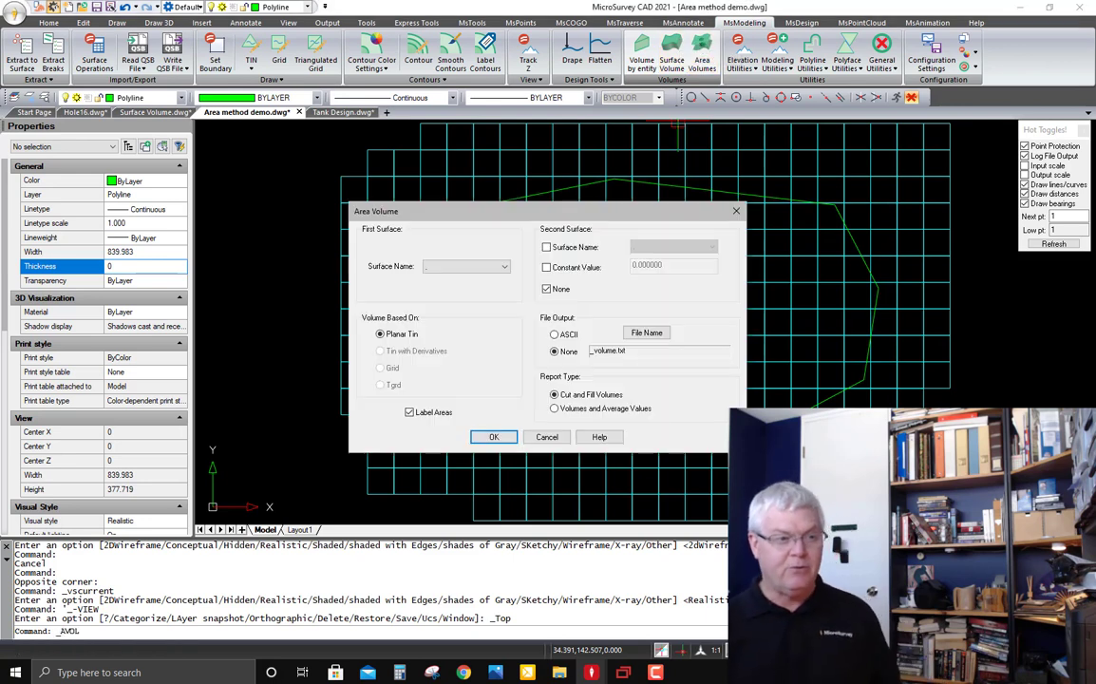
pyautogui.click(461, 267)
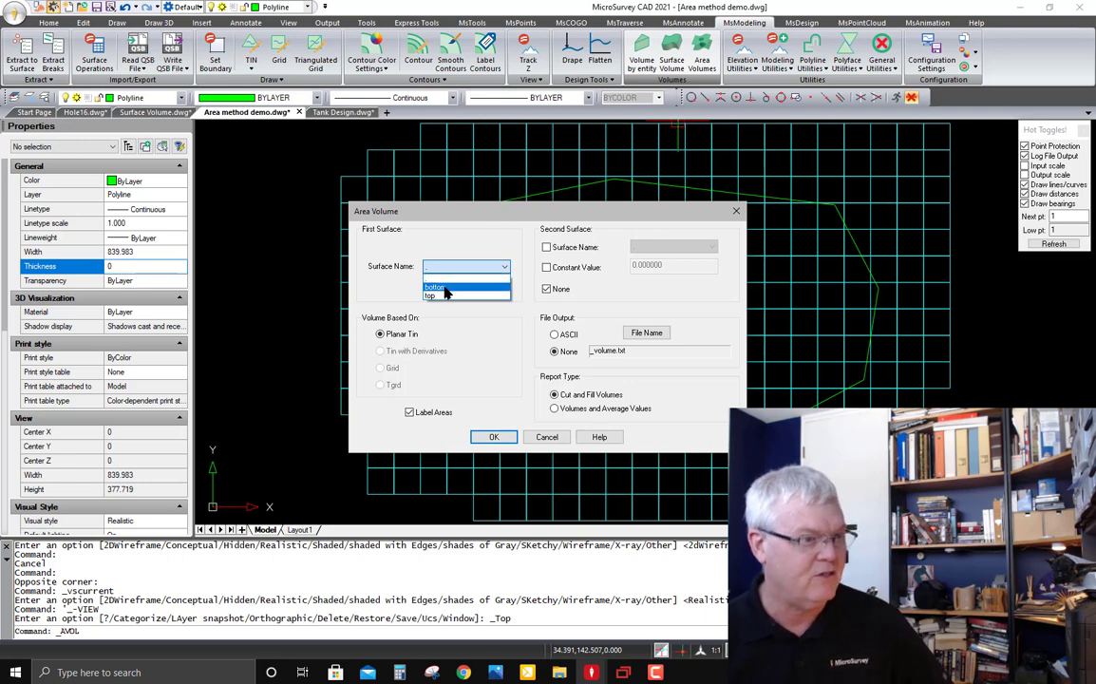
pyautogui.click(445, 288)
pyautogui.click(547, 247)
pyautogui.click(655, 248)
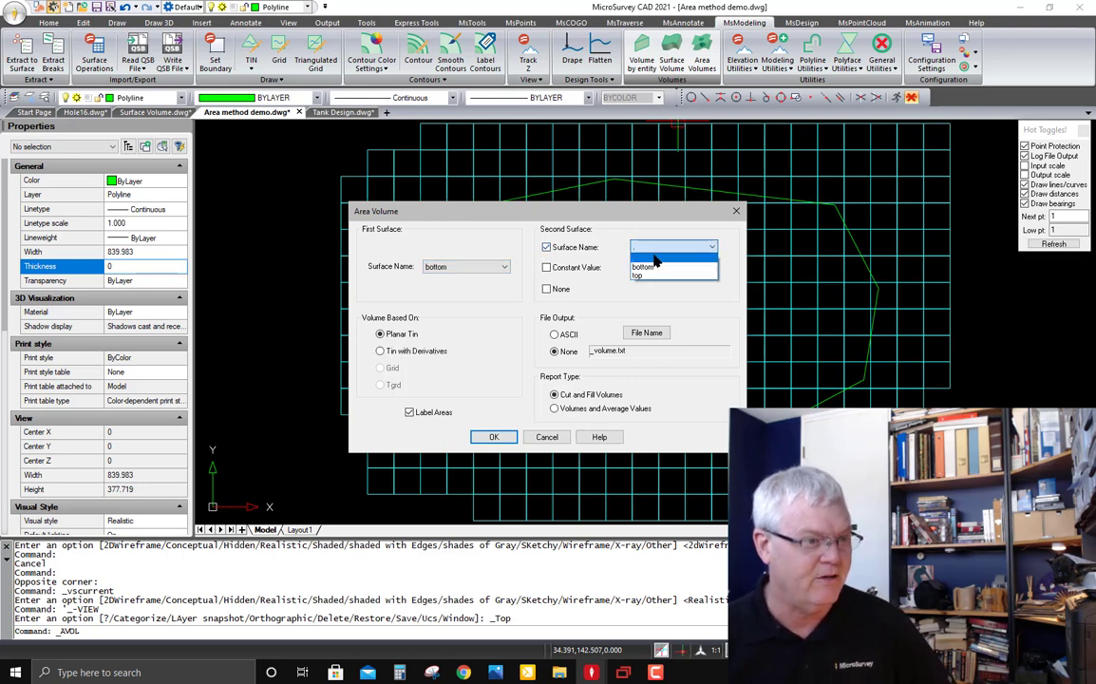
pyautogui.click(641, 275)
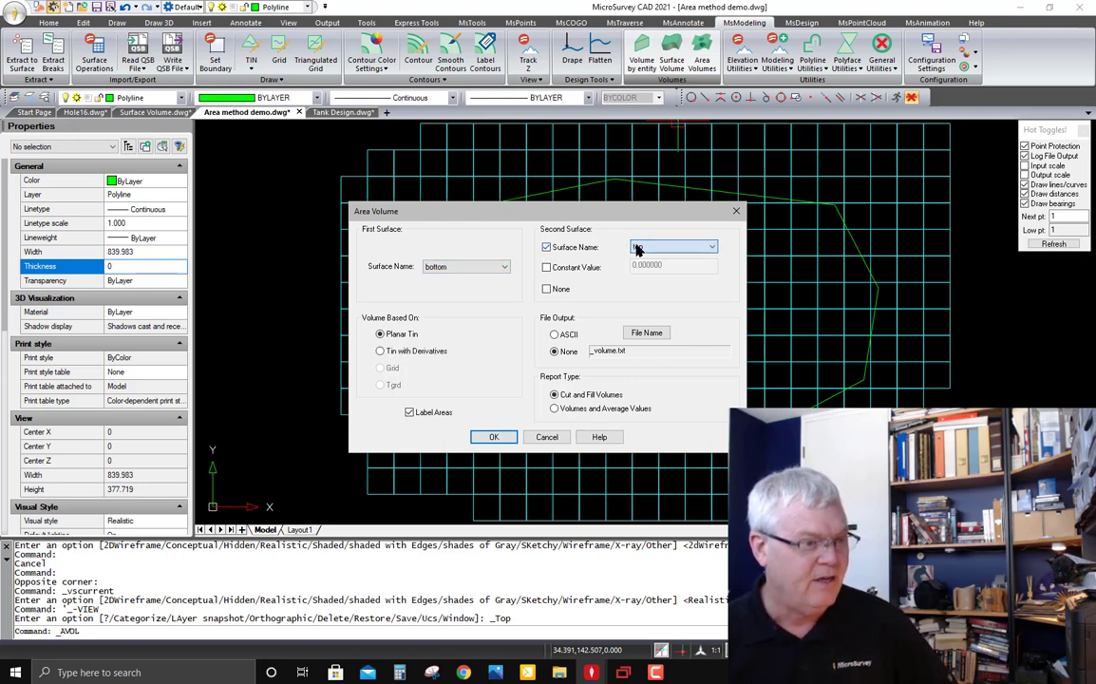
pyautogui.click(490, 437)
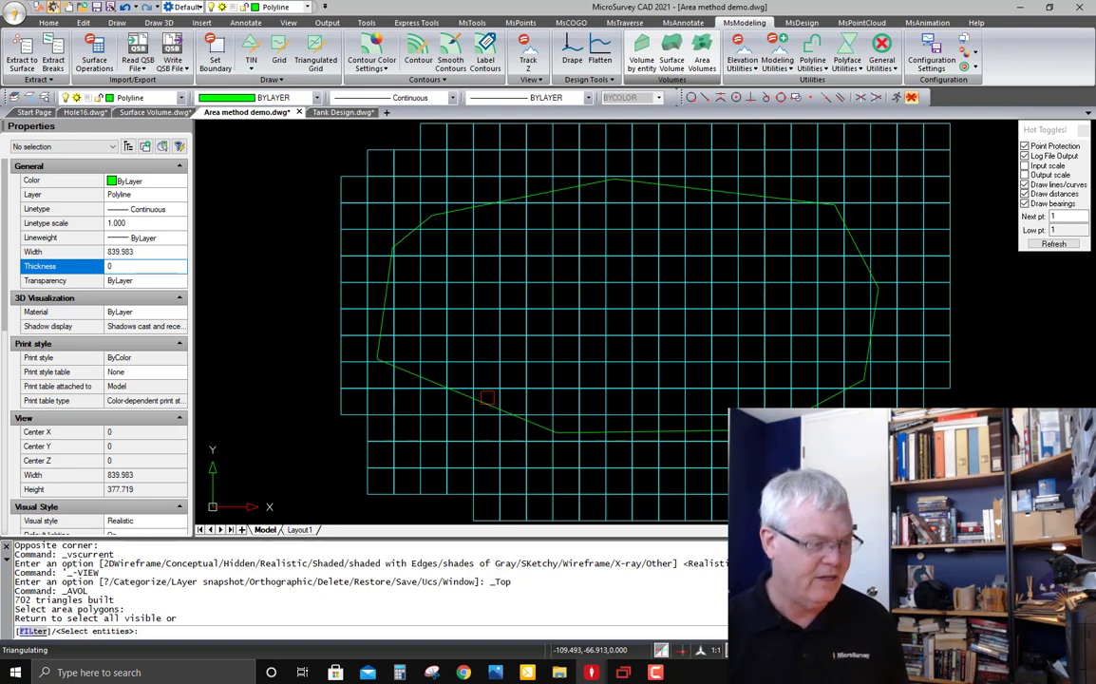
pyautogui.press('Escape')
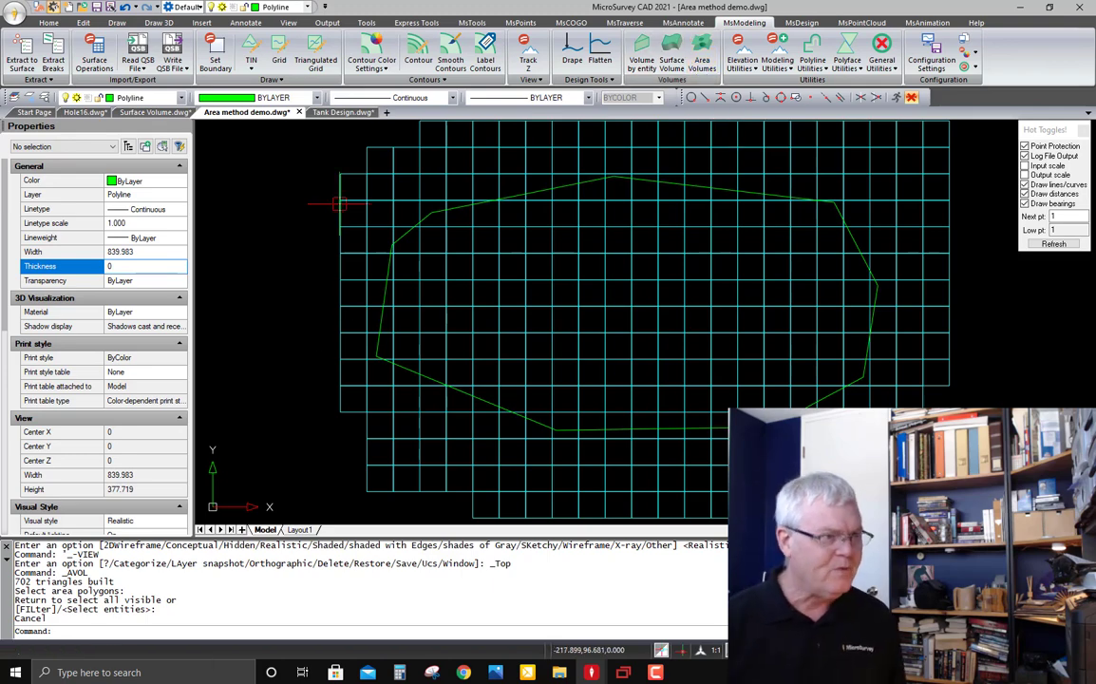
# Switch to the Tank Design drawing and examine the profile diagram of the holding tank with its walkway, depth and slope notes
pyautogui.click(343, 112)
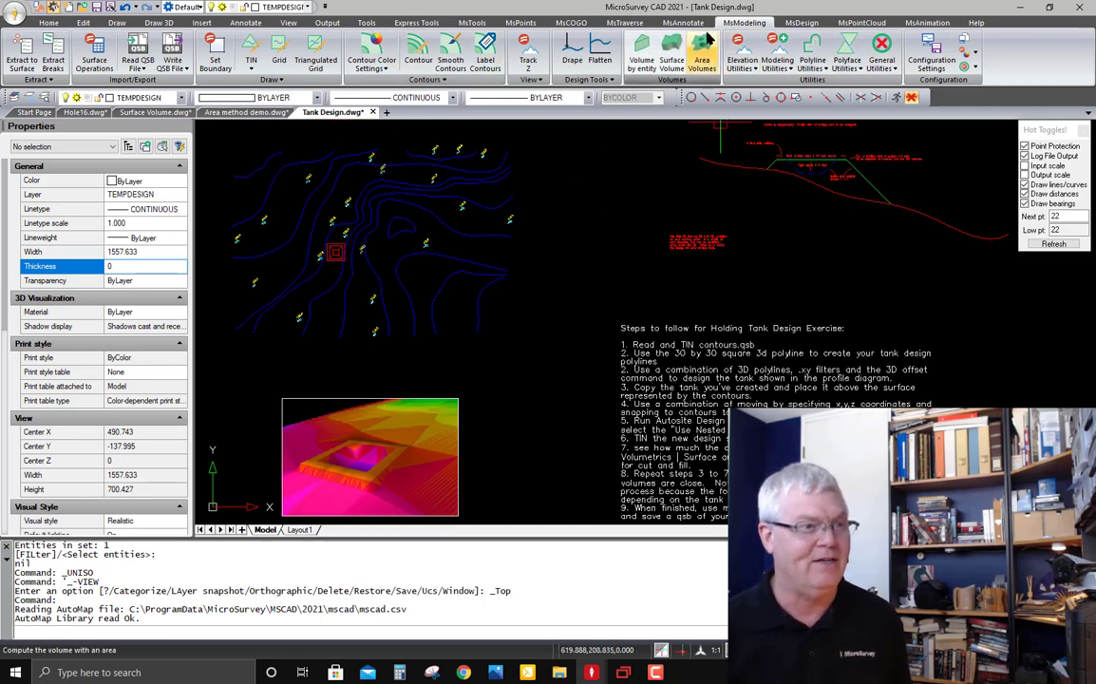
pyautogui.click(800, 22)
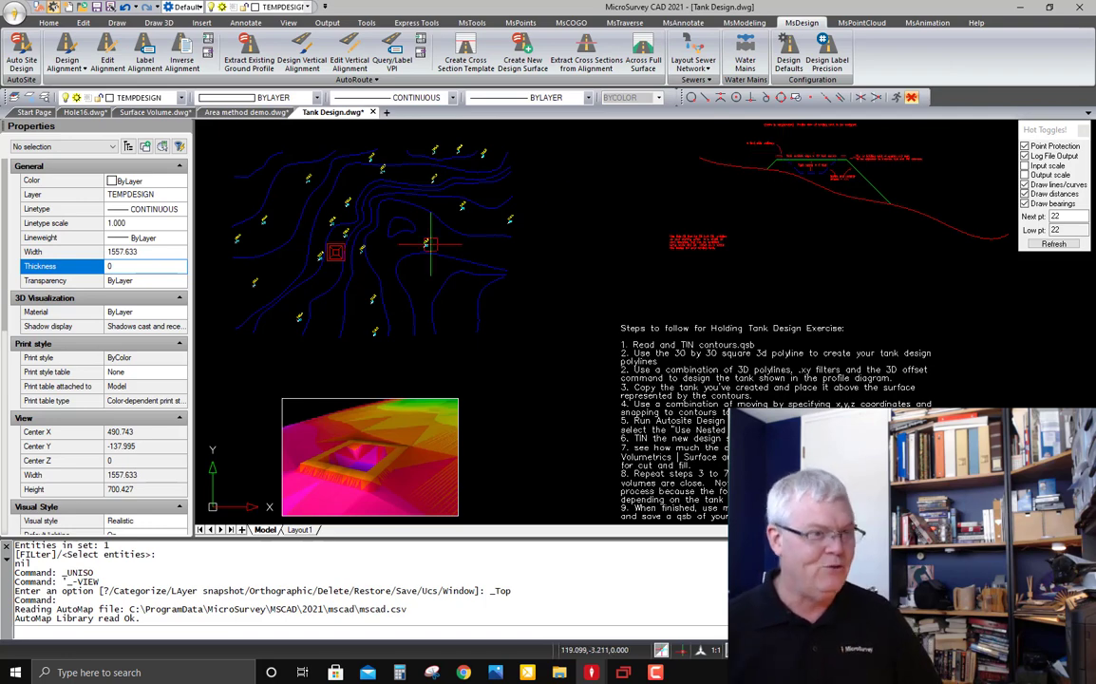
pyautogui.scroll(-1, 333, 254)
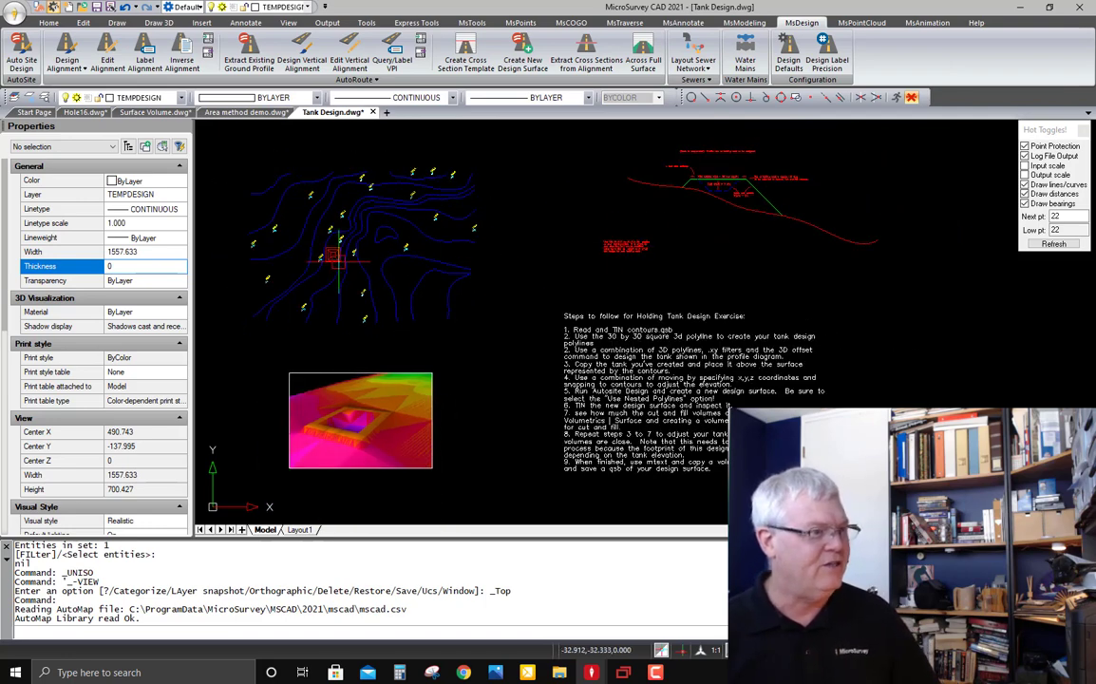
pyautogui.scroll(2, 331, 253)
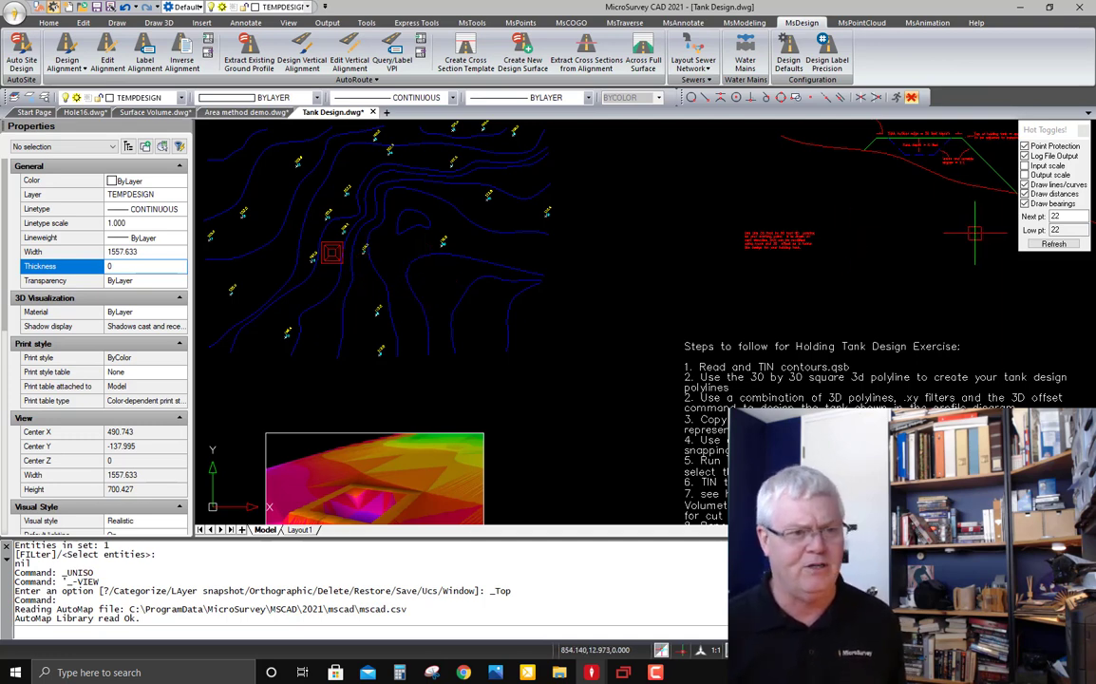
pyautogui.moveTo(941, 268); pyautogui.dragTo(808, 370, button='middle')
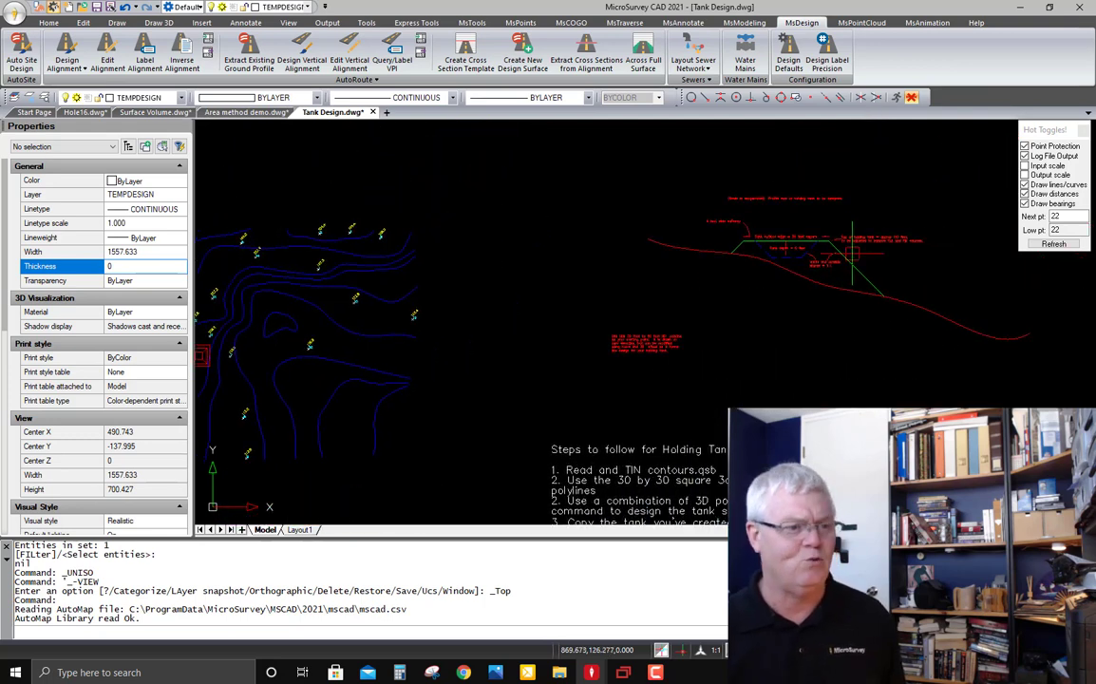
pyautogui.scroll(-1, 860, 223)
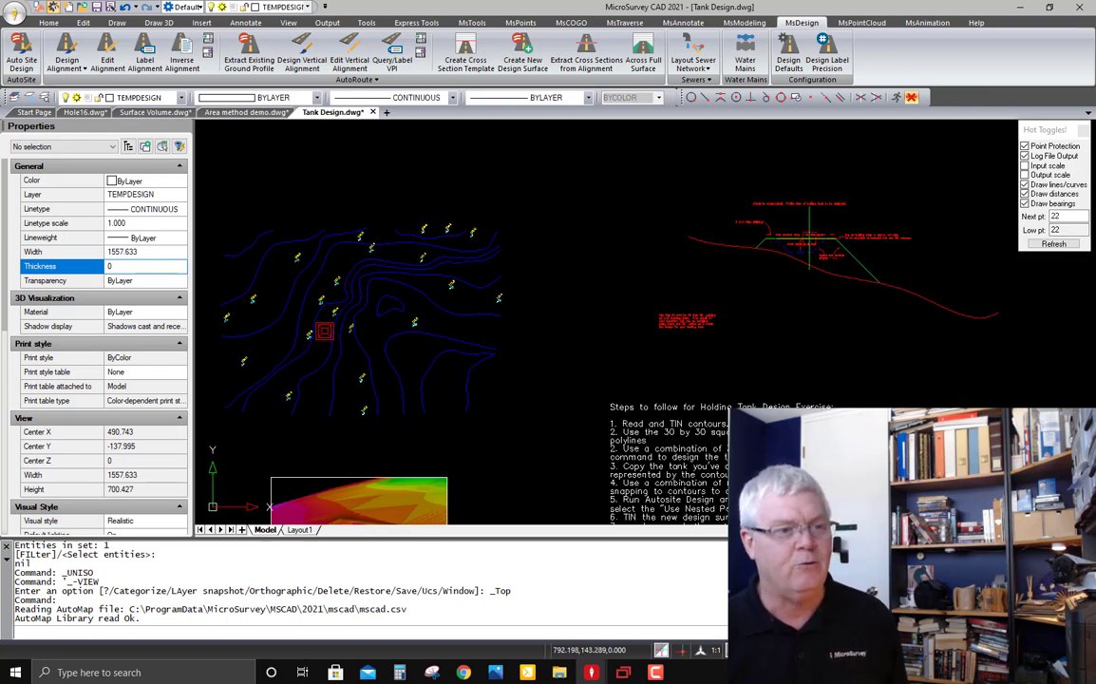
pyautogui.scroll(3, 809, 239)
pyautogui.scroll(2, 810, 239)
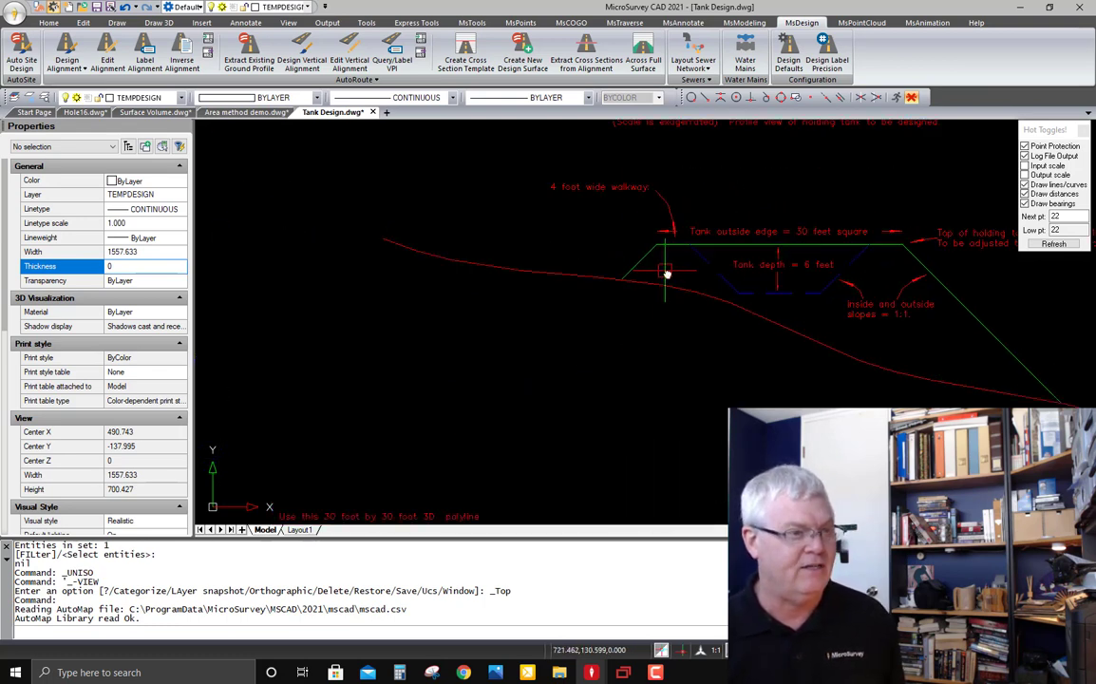
pyautogui.moveTo(669, 273); pyautogui.dragTo(602, 260, button='middle')
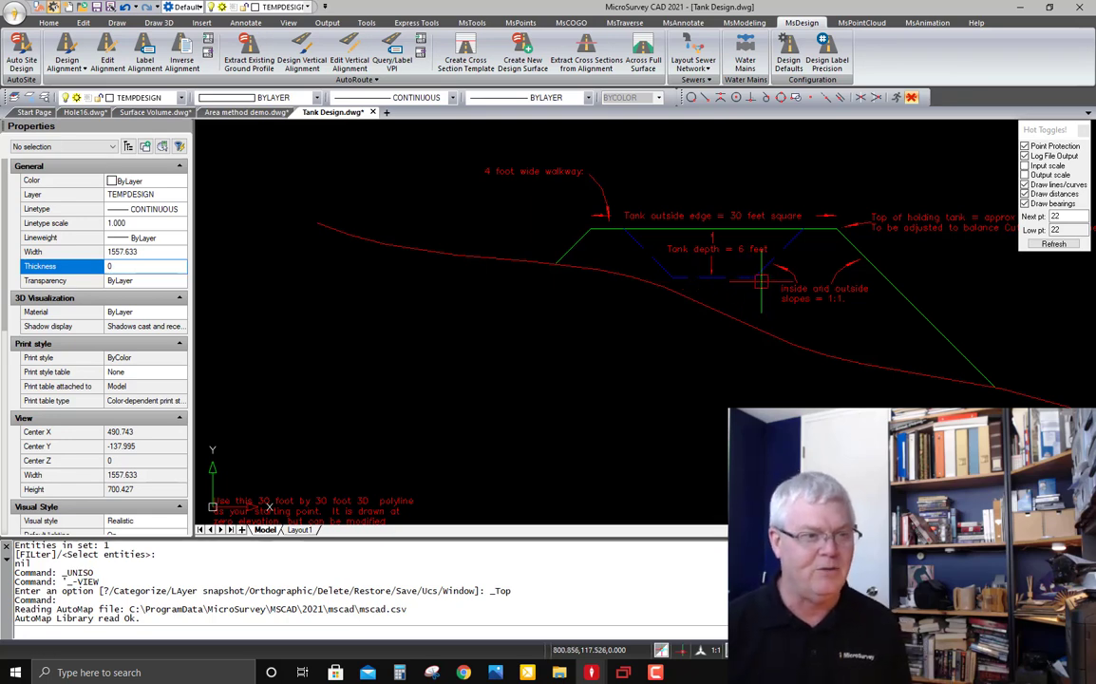
# Examine the nested square tank polylines among the contours in plan and from a slightly tilted view
pyautogui.scroll(-2, 754, 244)
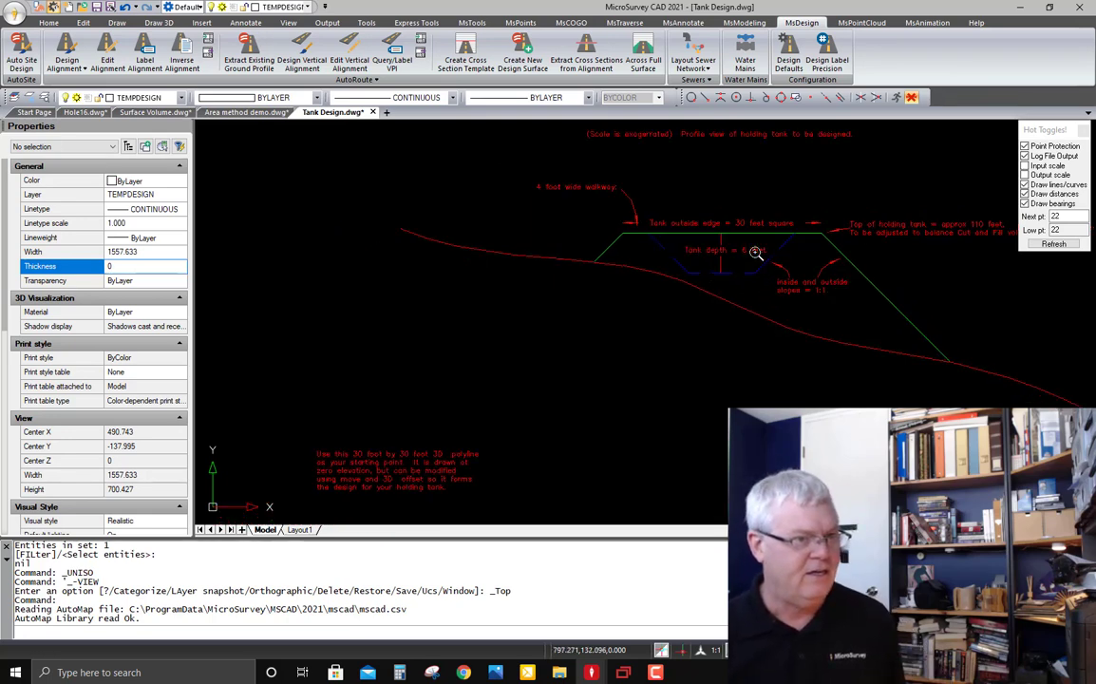
pyautogui.scroll(-4, 753, 244)
pyautogui.moveTo(450, 269); pyautogui.dragTo(653, 208, button='middle')
pyautogui.scroll(8, 468, 270)
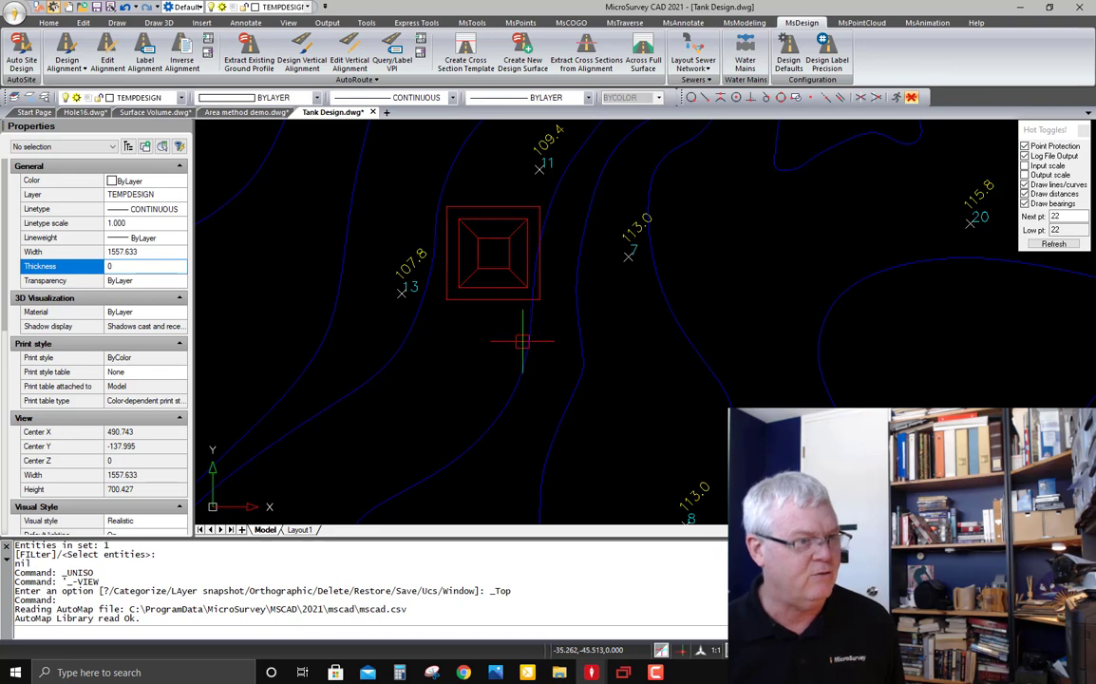
pyautogui.keyDown('shift'); pyautogui.moveTo(521, 340); pyautogui.dragTo(513, 397, button='middle'); pyautogui.keyUp('shift')
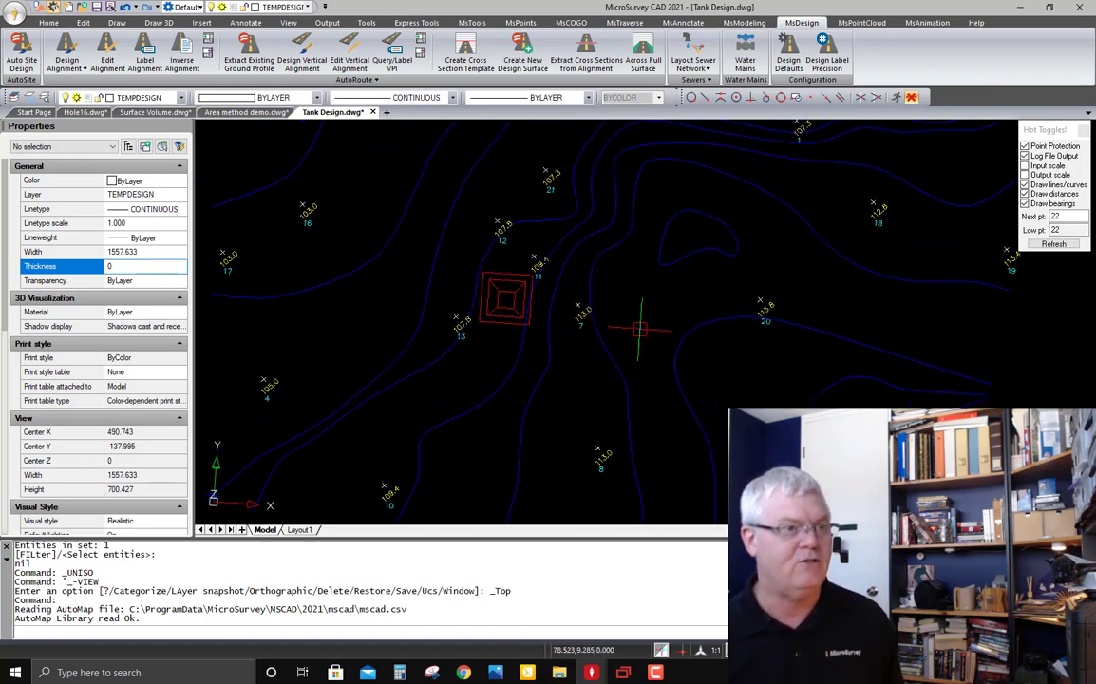
# Review the Auto Site Design surface settings, enable the inclusion of nested polylines, and cancel without creating a surface
pyautogui.click(20, 58)
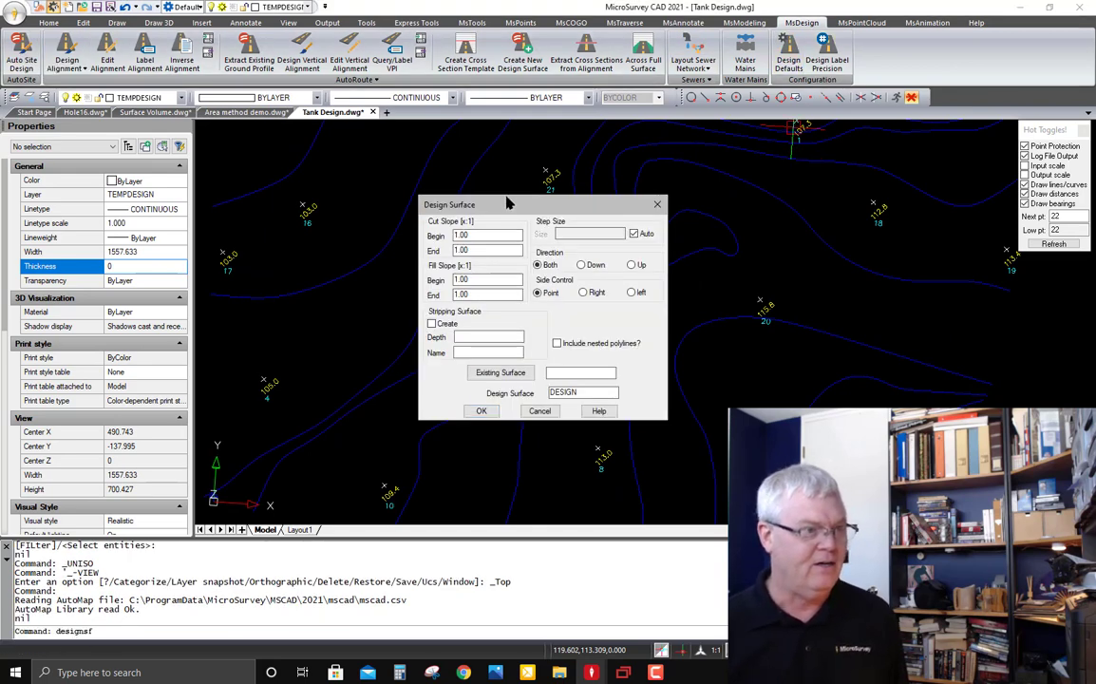
pyautogui.moveTo(506, 207); pyautogui.dragTo(507, 195)
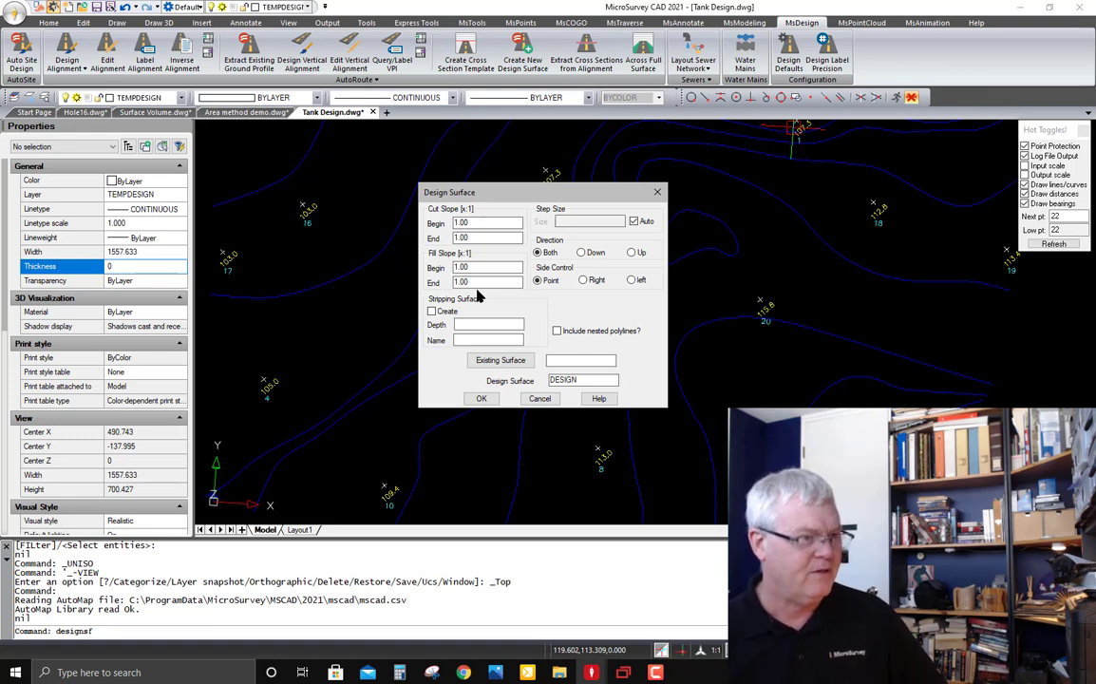
pyautogui.click(557, 332)
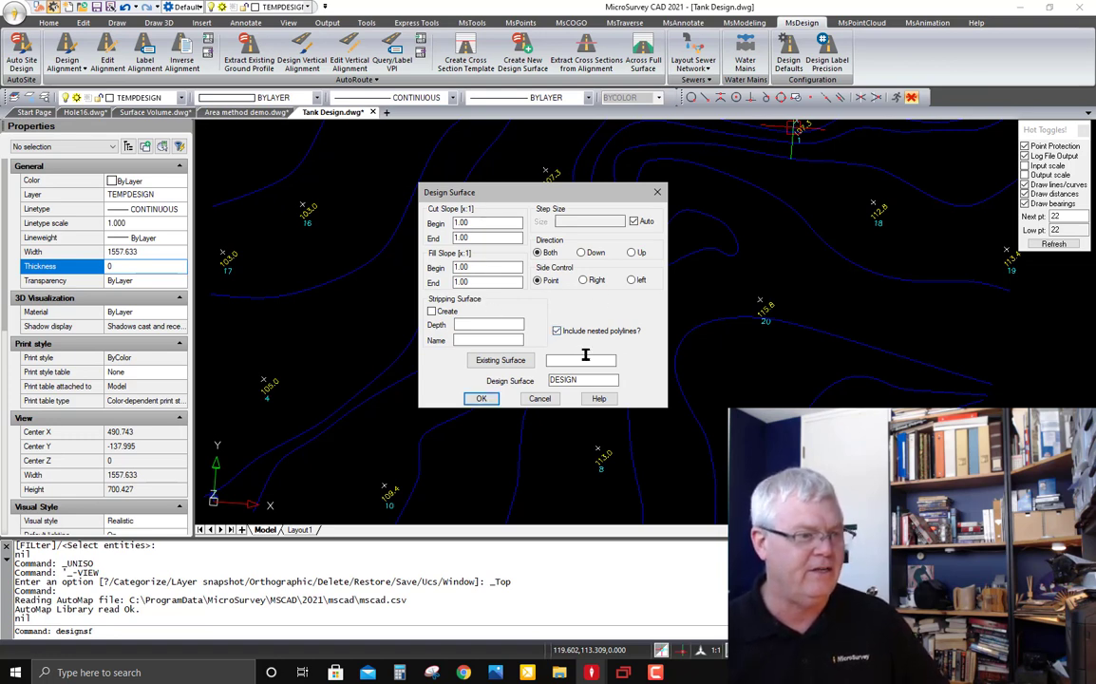
pyautogui.click(539, 399)
# Thaw the TIN layer to display the colored design surface around the tank
pyautogui.scroll(5, 538, 295)
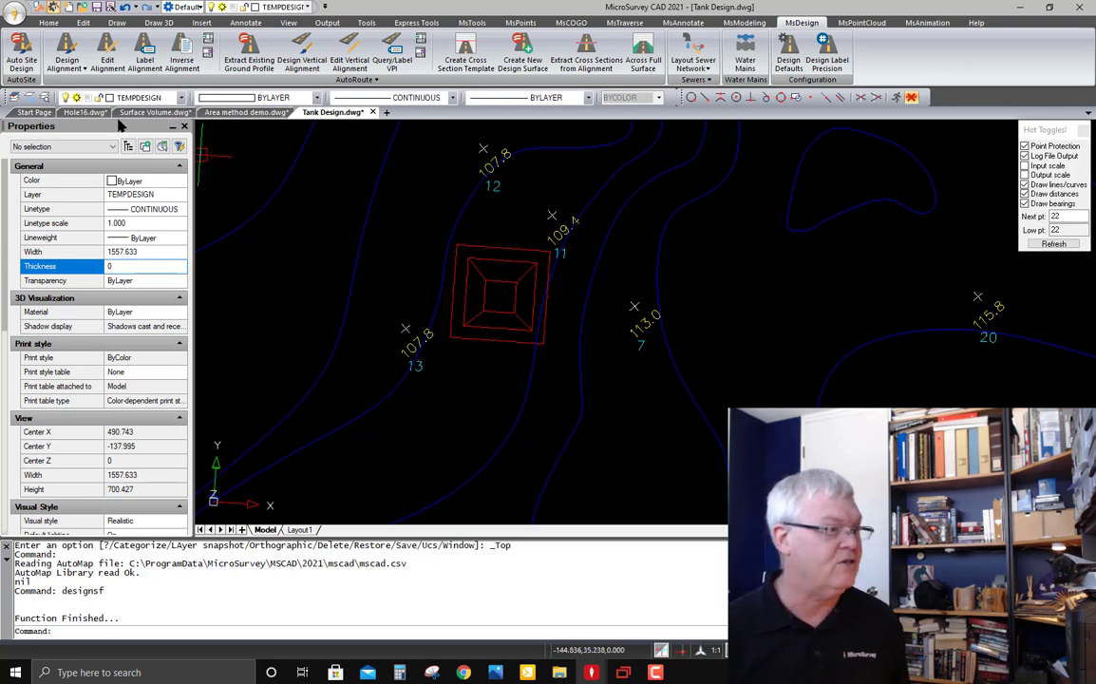
pyautogui.click(181, 98)
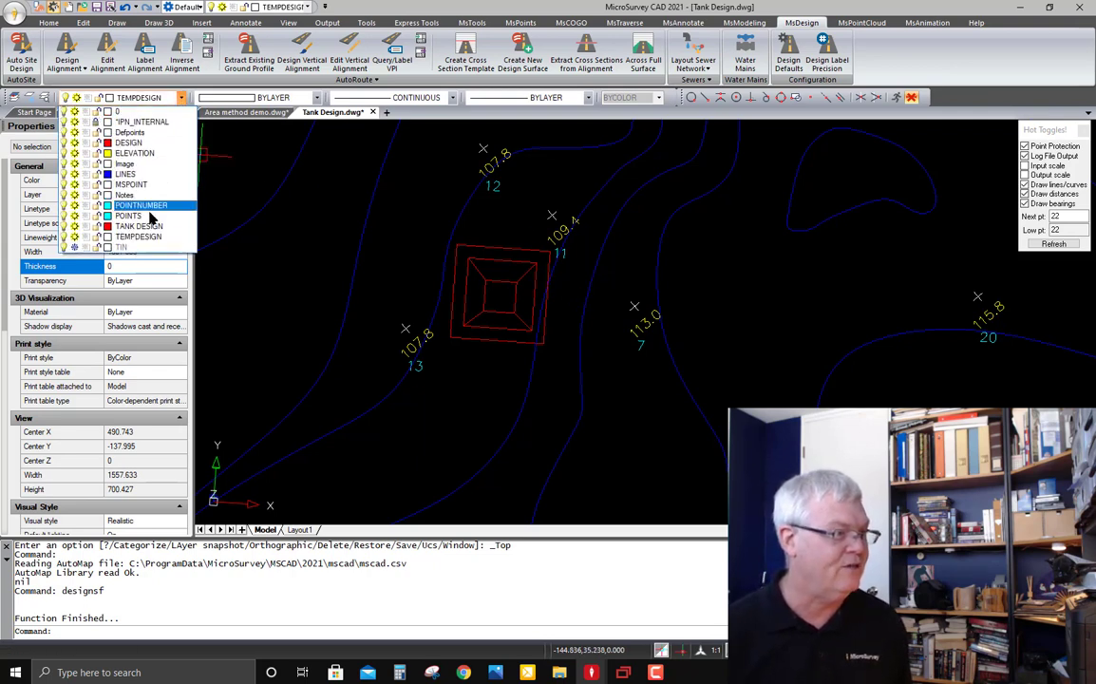
pyautogui.click(76, 247)
pyautogui.click(76, 247)
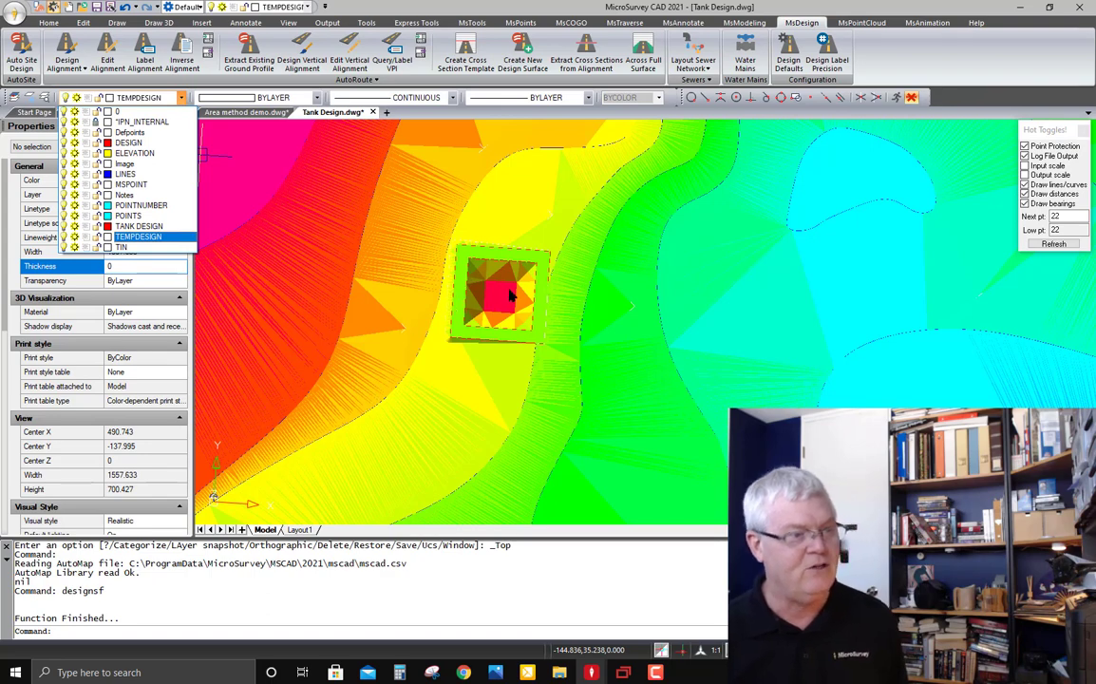
pyautogui.click(306, 241)
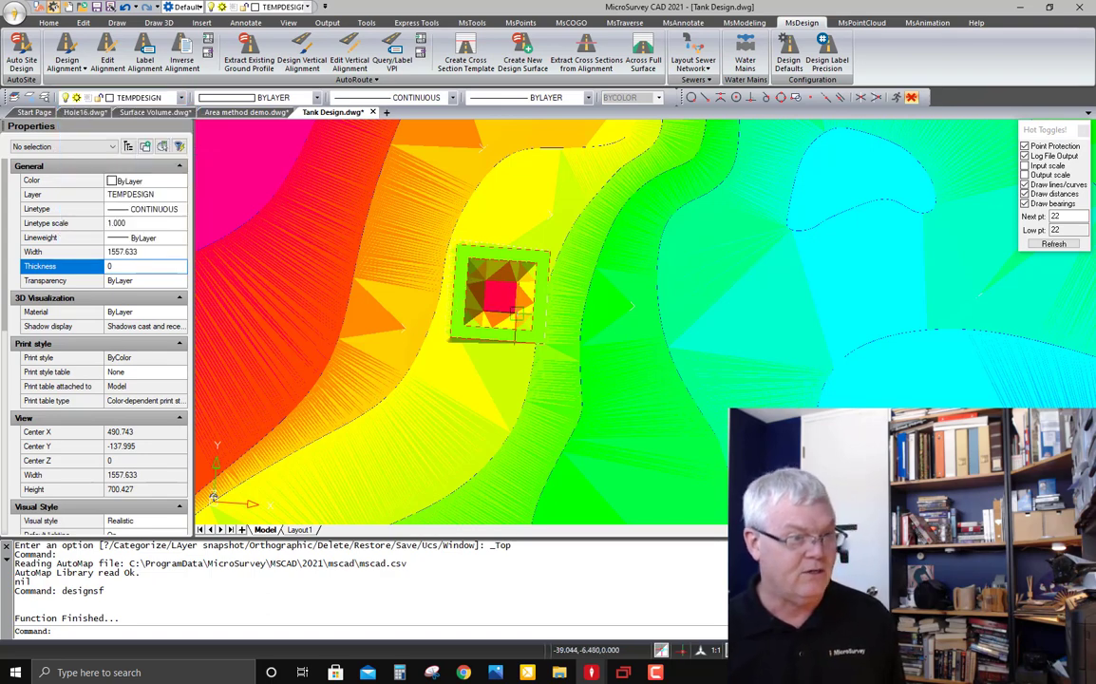
# Inspect from above and at oblique angles how the tank's rim, pit and side slopes meet the surrounding TIN surface
pyautogui.scroll(-2, 523, 296)
pyautogui.scroll(-2, 521, 298)
pyautogui.keyDown('shift'); pyautogui.moveTo(531, 362); pyautogui.dragTo(586, 303, button='middle'); pyautogui.keyUp('shift')
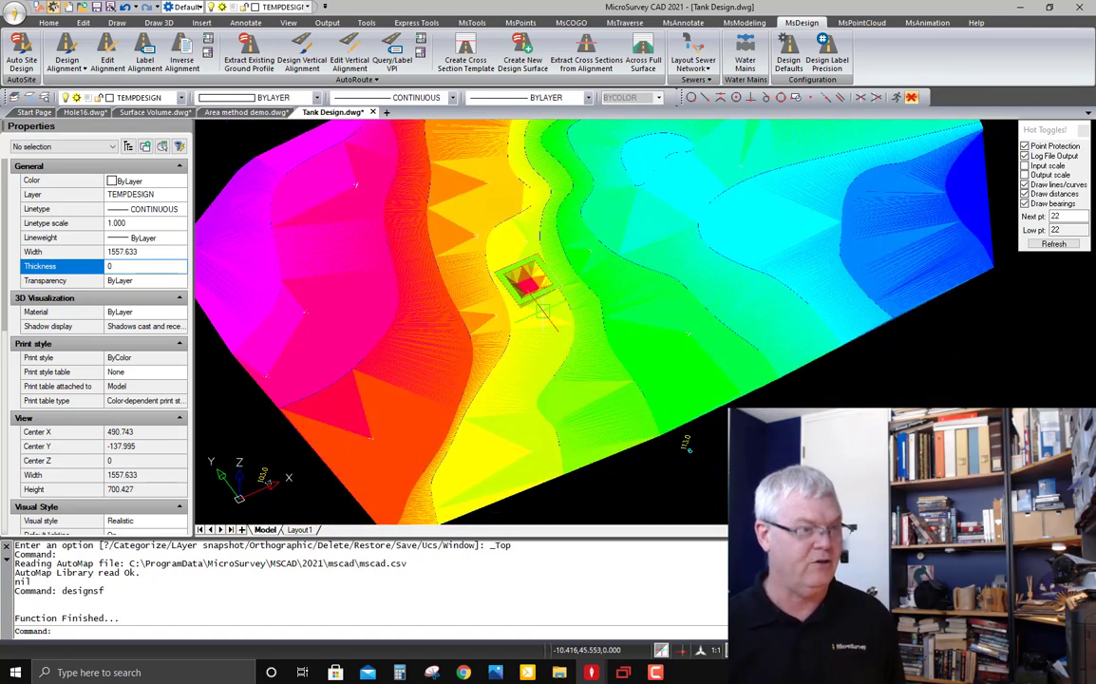
pyautogui.scroll(2, 521, 296)
pyautogui.scroll(3, 521, 297)
pyautogui.keyDown('shift'); pyautogui.moveTo(558, 372); pyautogui.dragTo(593, 362, button='middle'); pyautogui.keyUp('shift')
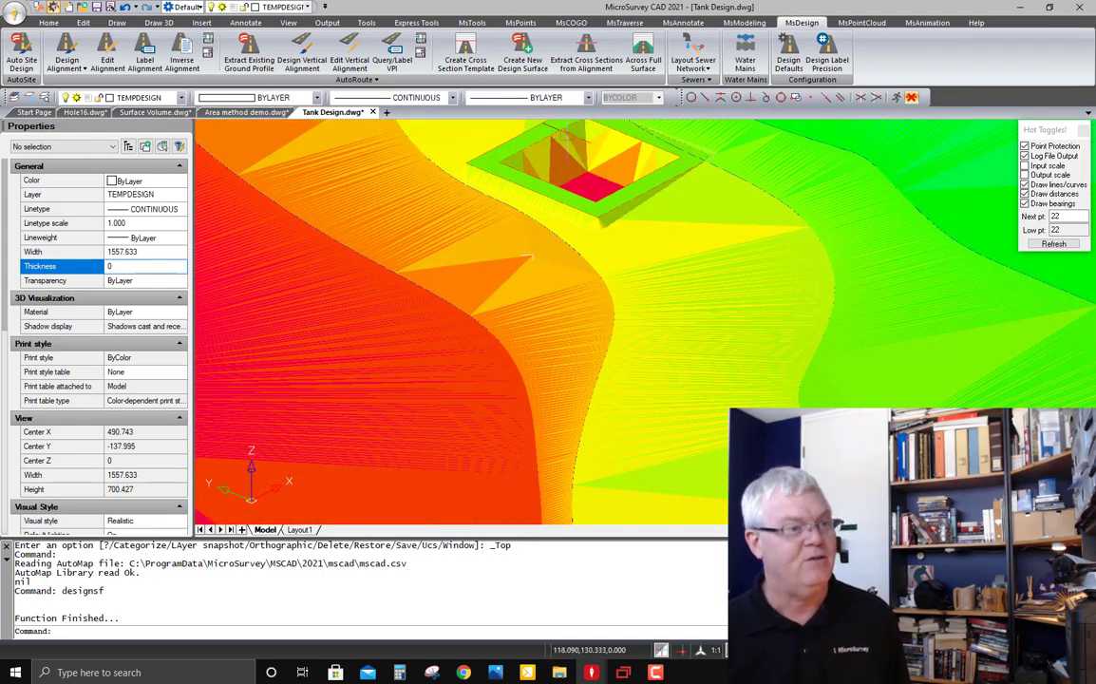
pyautogui.keyDown('shift'); pyautogui.moveTo(658, 372); pyautogui.dragTo(629, 370, button='middle'); pyautogui.keyUp('shift')
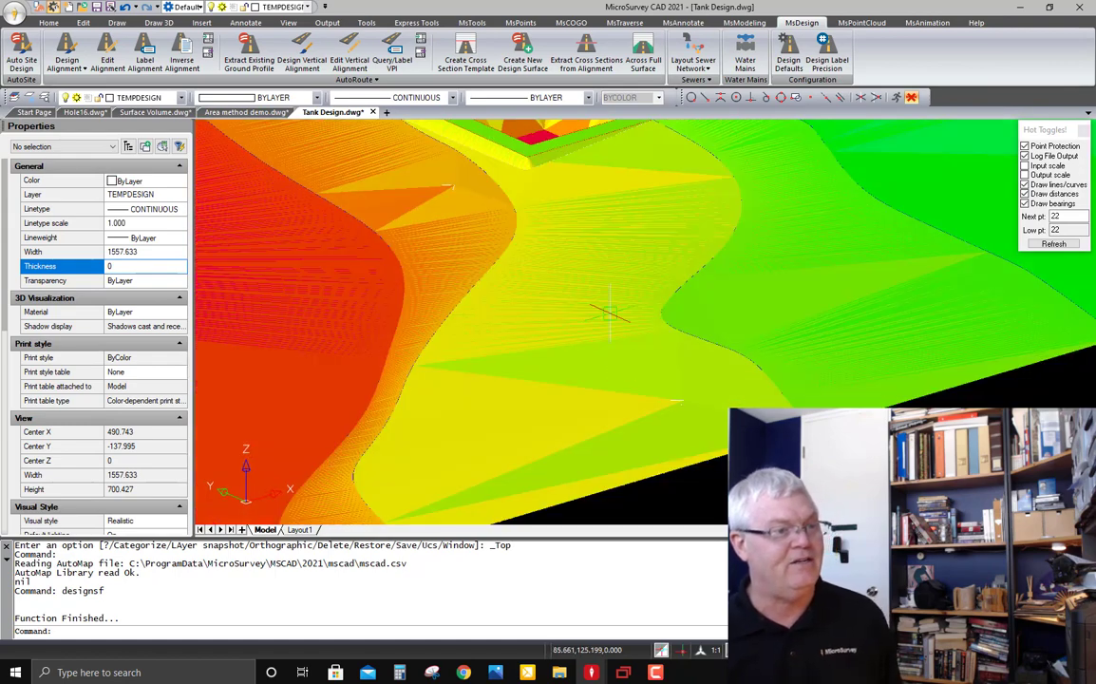
# Examine the TIN surface and tank from the side and from below, then from a low angle above
pyautogui.scroll(-2, 590, 313)
pyautogui.scroll(4, 590, 313)
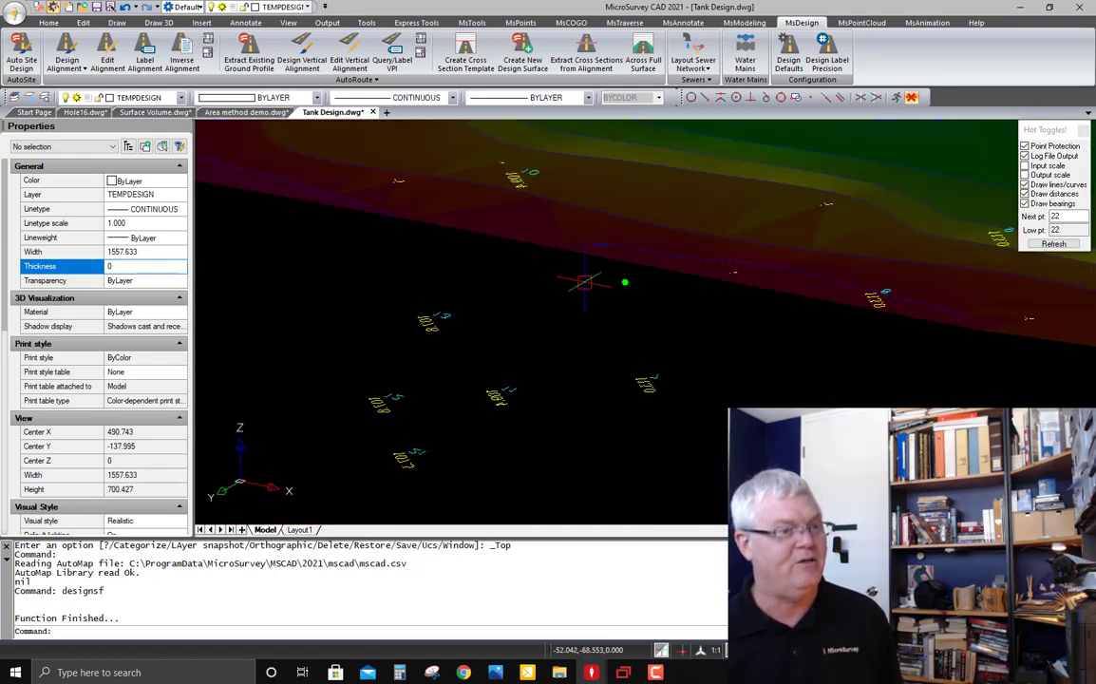
pyautogui.scroll(-3, 595, 336)
pyautogui.keyDown('shift'); pyautogui.moveTo(603, 242); pyautogui.dragTo(577, 267, button='middle'); pyautogui.keyUp('shift')
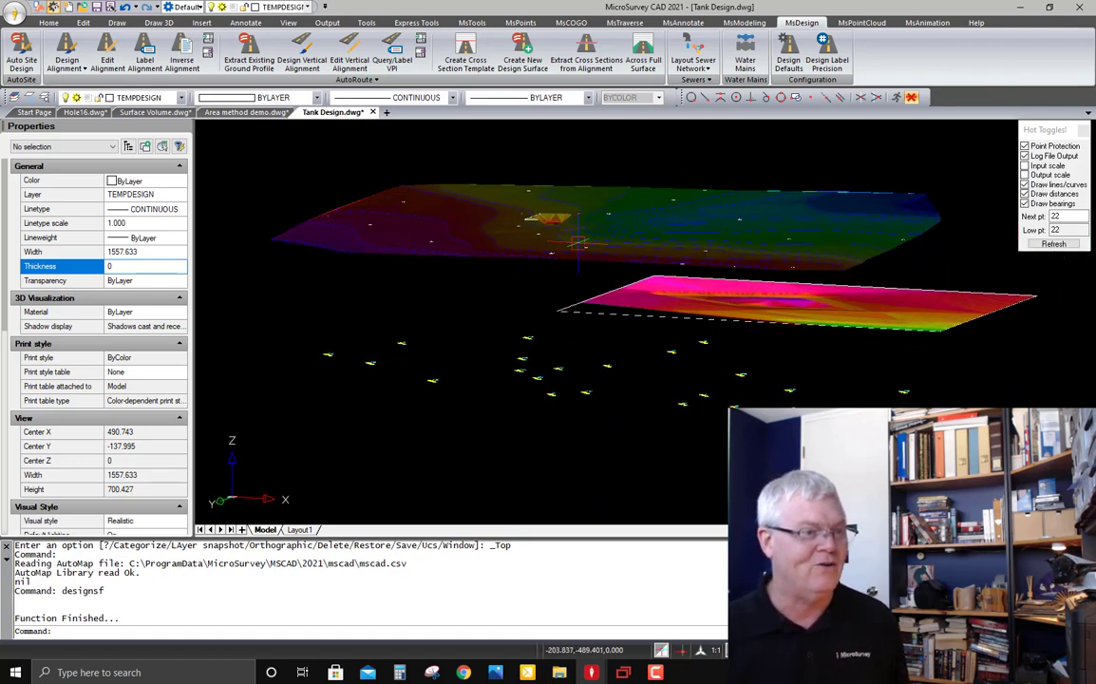
pyautogui.scroll(3, 575, 224)
pyautogui.scroll(1, 575, 224)
pyautogui.scroll(-2, 591, 258)
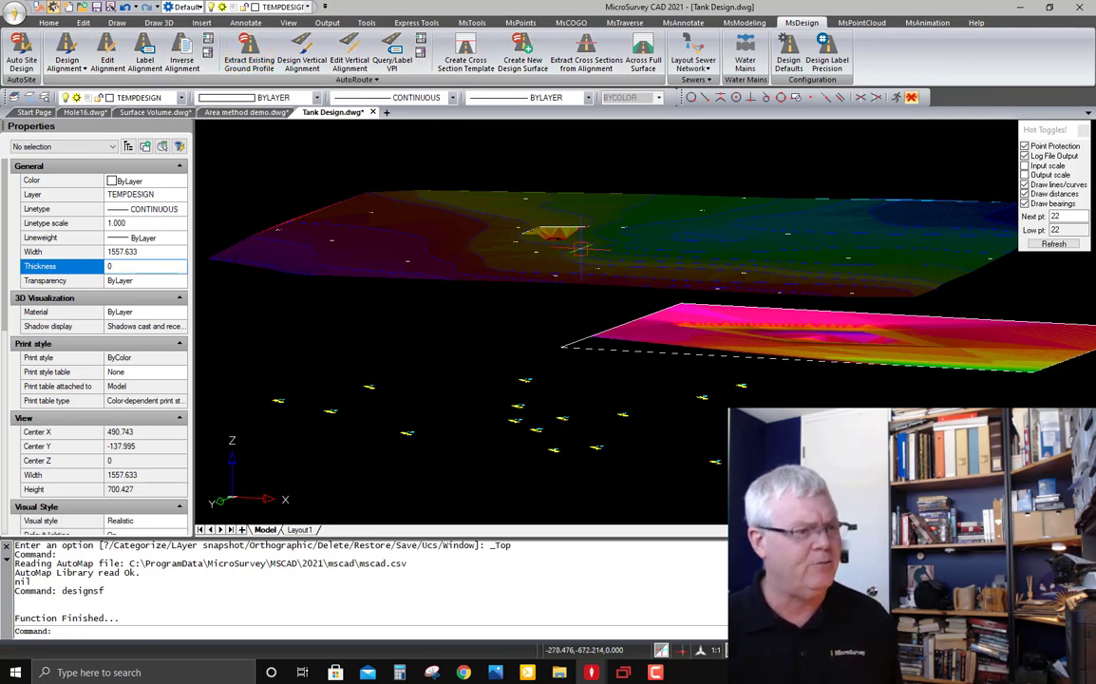
pyautogui.keyDown('shift'); pyautogui.moveTo(526, 235); pyautogui.dragTo(560, 280, button='middle'); pyautogui.keyUp('shift')
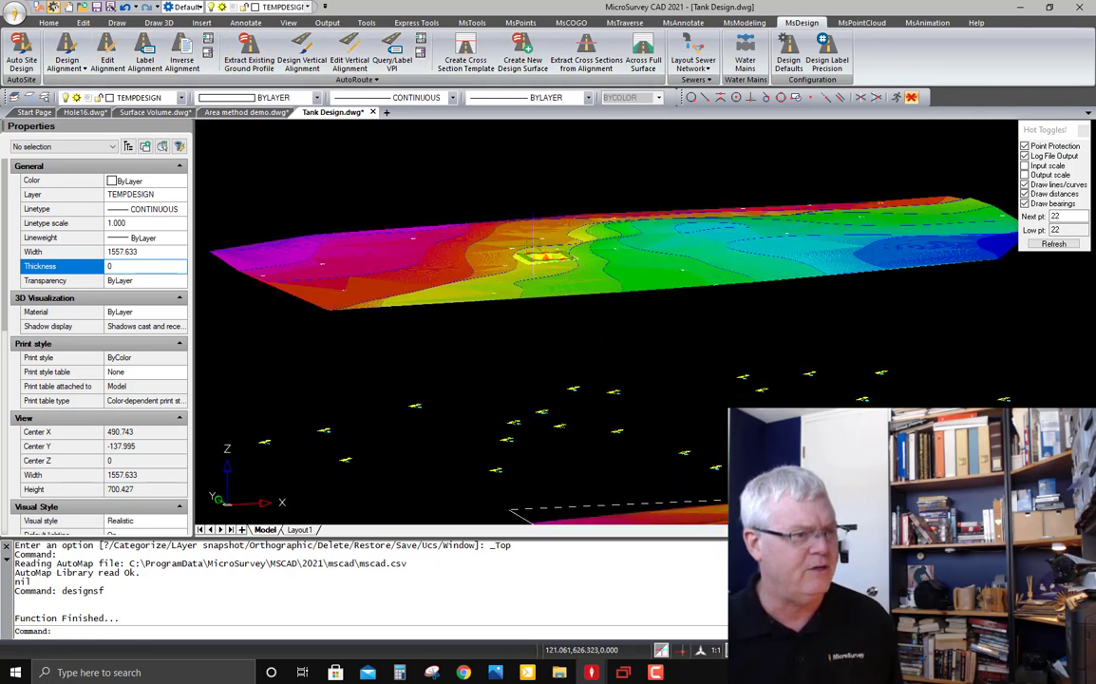